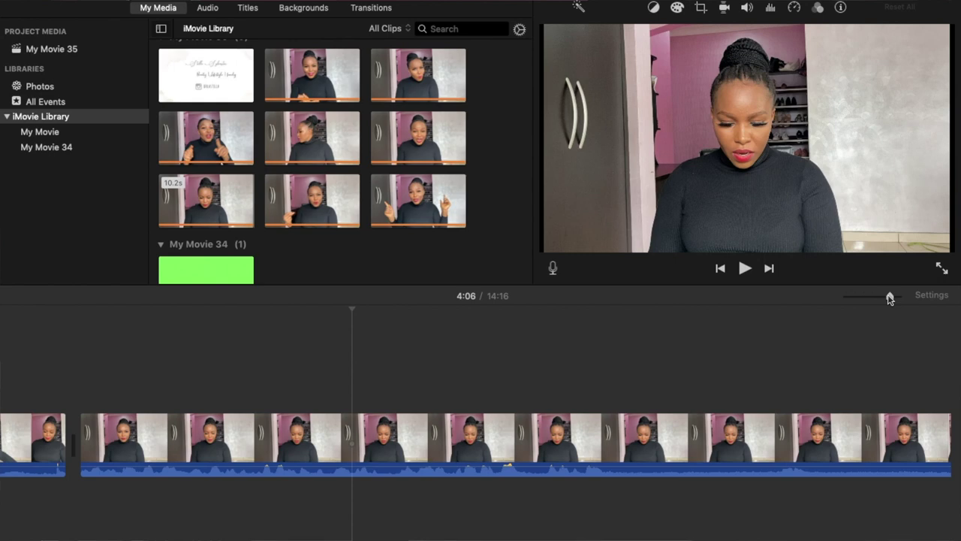
Step: Split the first clip of the movie at about 0:03 and delete the section before the cut
scroll(43, 341, left, 10)
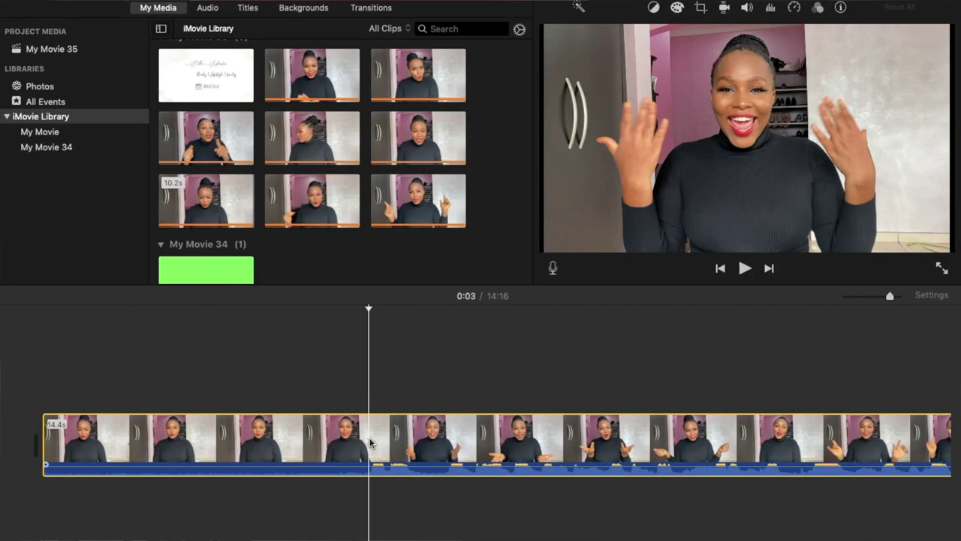
right_click(396, 443)
click(402, 440)
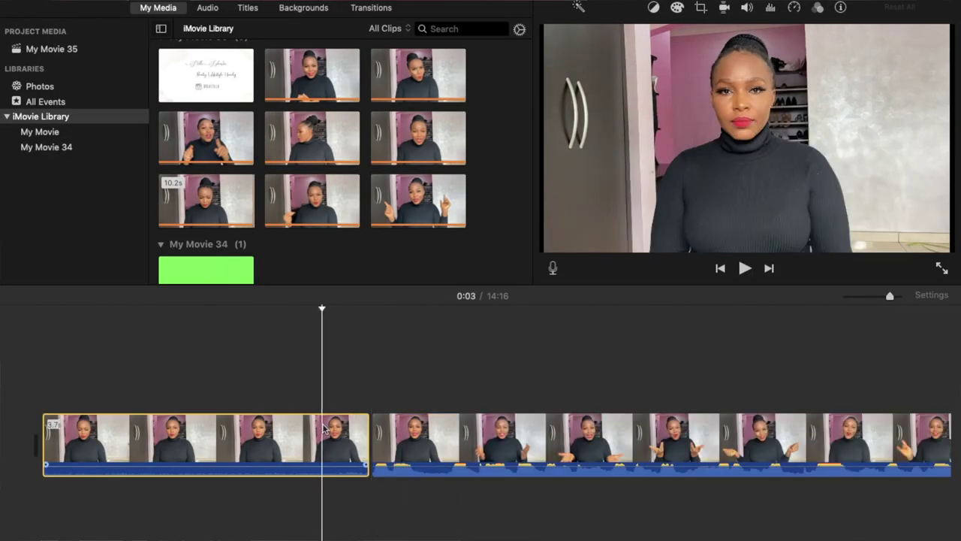
click(323, 428)
key(Delete)
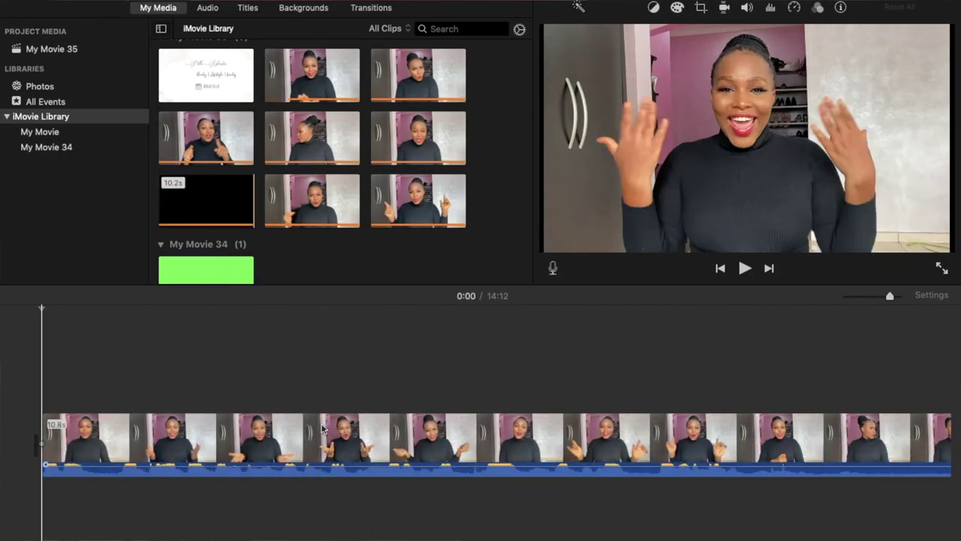
Step: Split the opening clip twice within its first second and delete the short piece between the two cuts
right_click(82, 433)
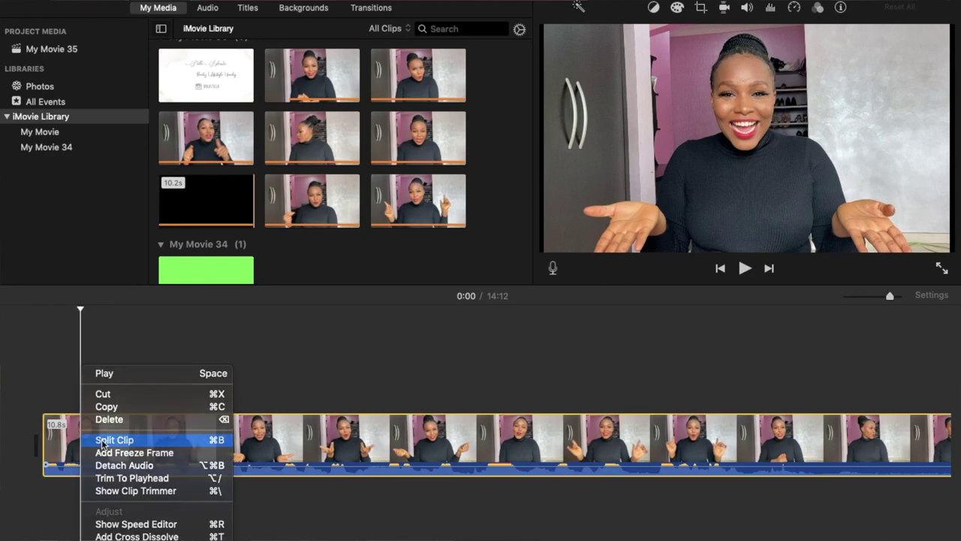
click(102, 441)
right_click(131, 444)
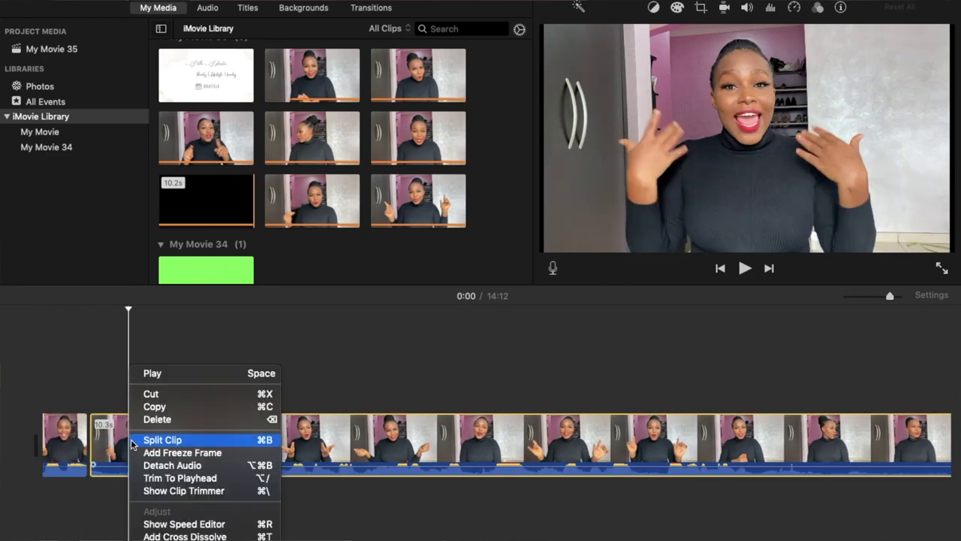
click(148, 442)
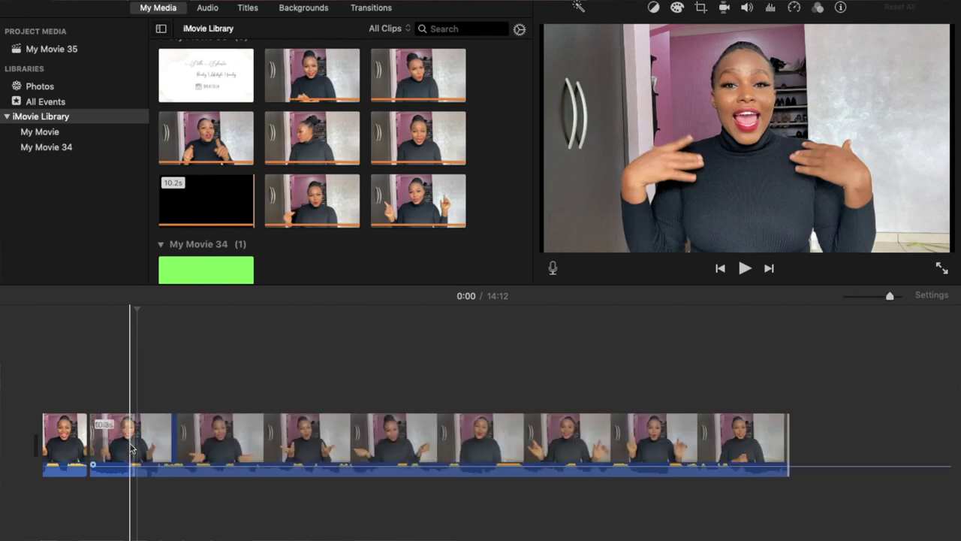
click(123, 439)
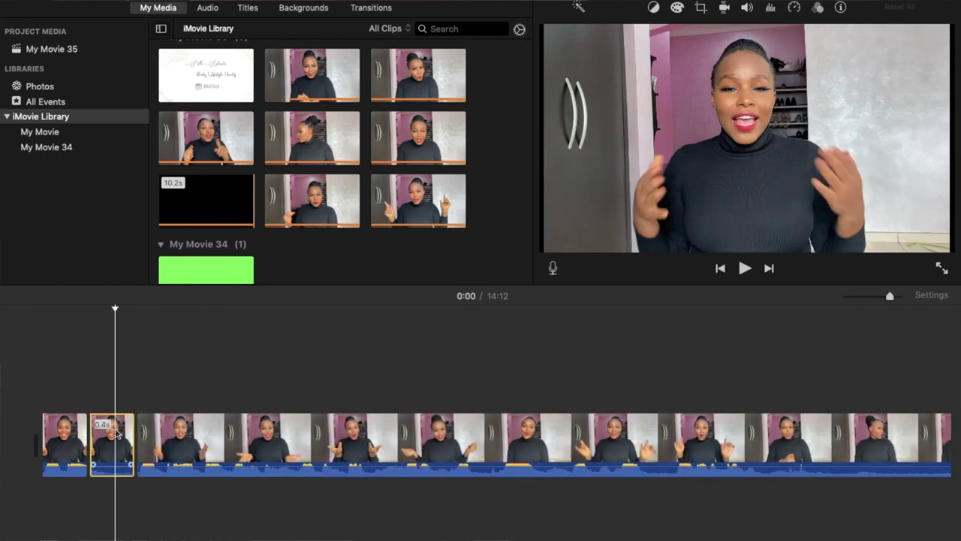
key(Delete)
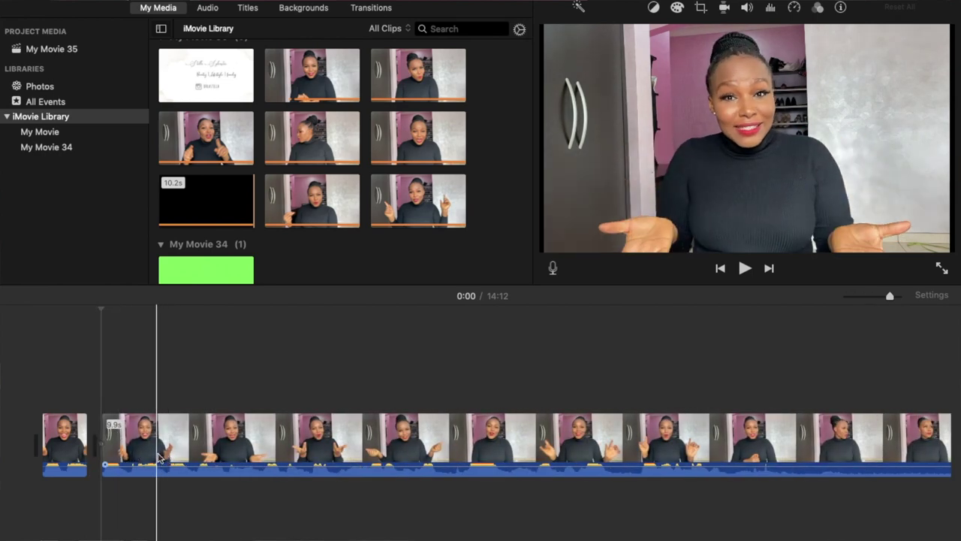
Step: Split the rest of the opening footage at about 0:06 and 0:02, trim the piece after the 0:02 cut, and play the movie from the start
right_click(607, 447)
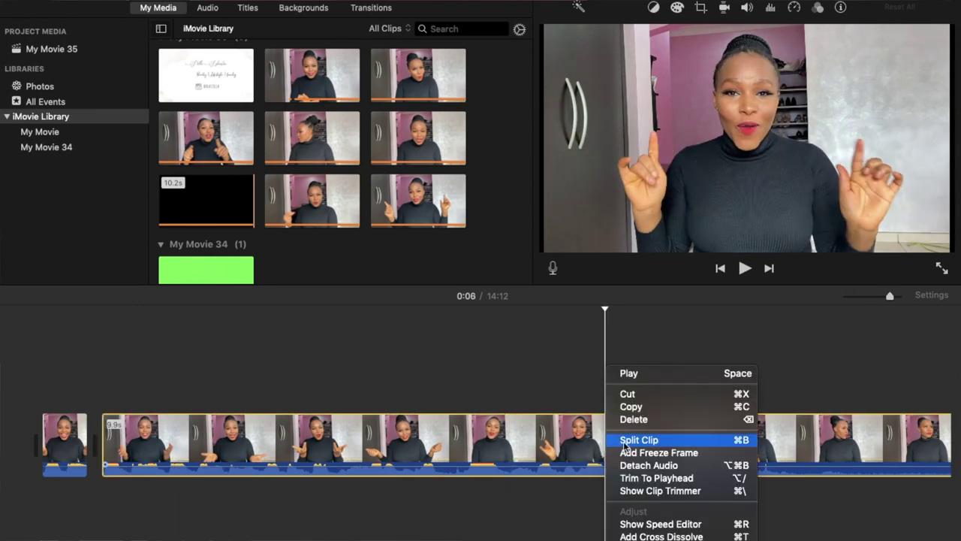
click(624, 444)
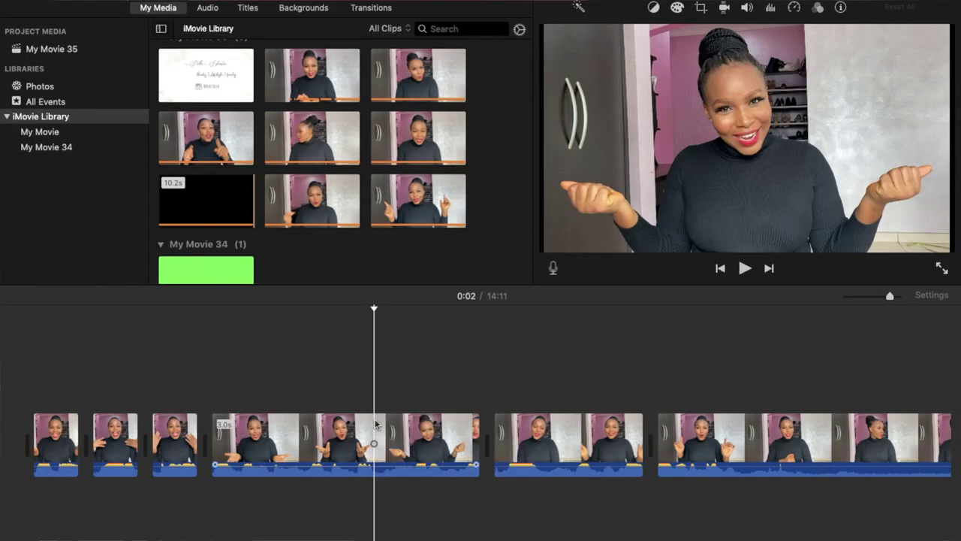
right_click(376, 425)
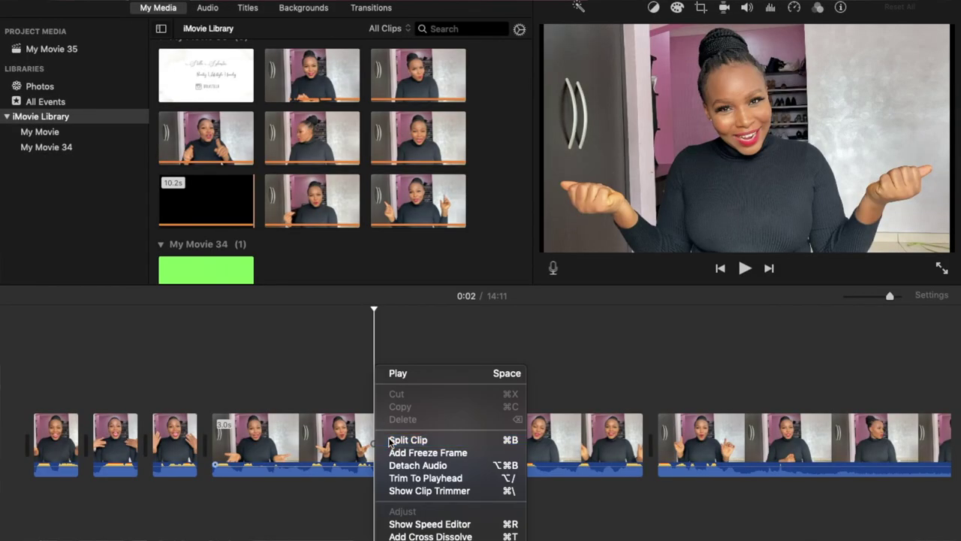
click(390, 441)
drag(381, 438, 393, 441)
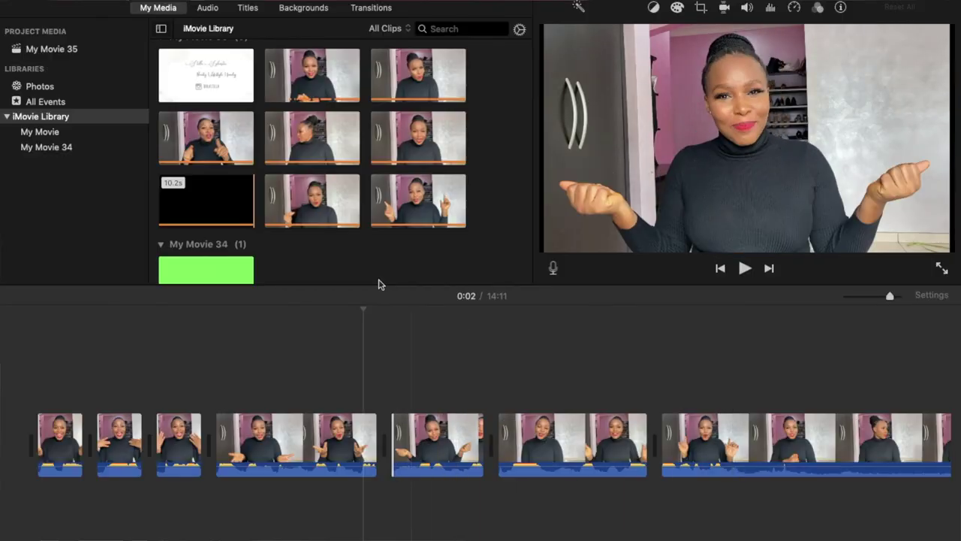
click(25, 376)
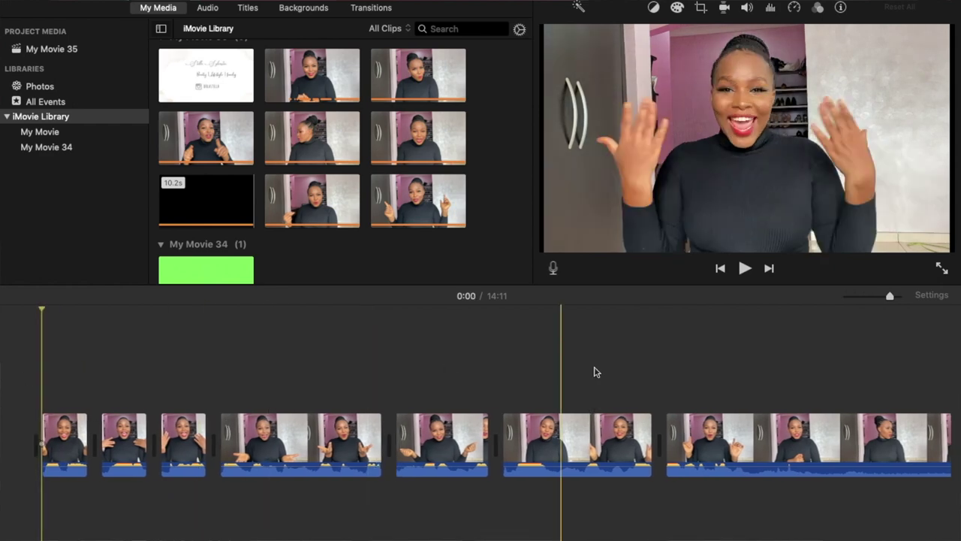
click(745, 269)
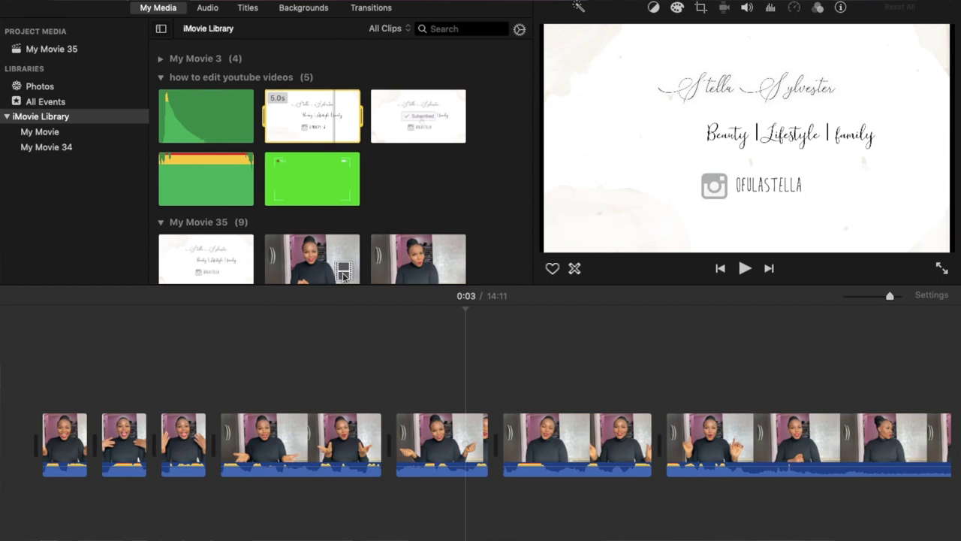
Step: Insert the 5-second channel intro from the "how to edit youtube videos" event after the fourth clip and play it back
drag(343, 275, 379, 437)
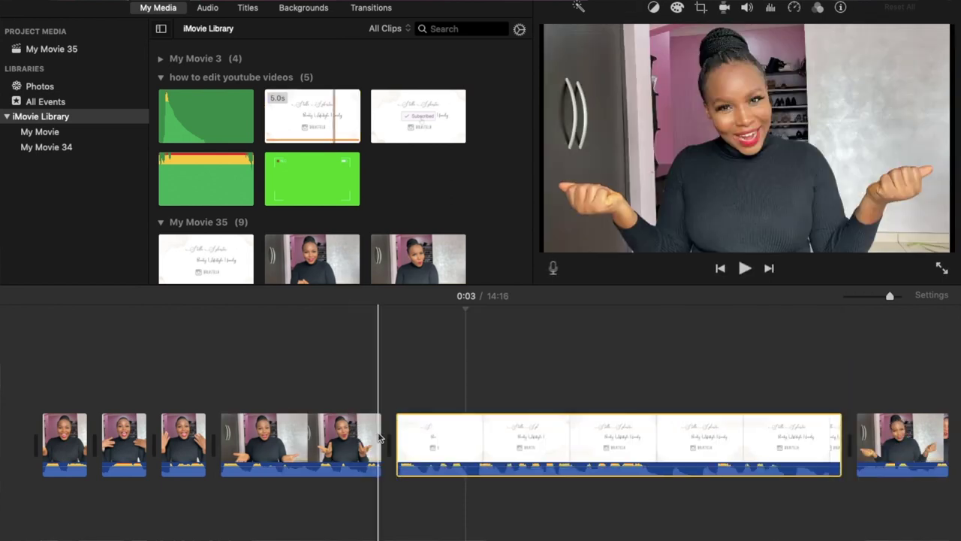
click(362, 410)
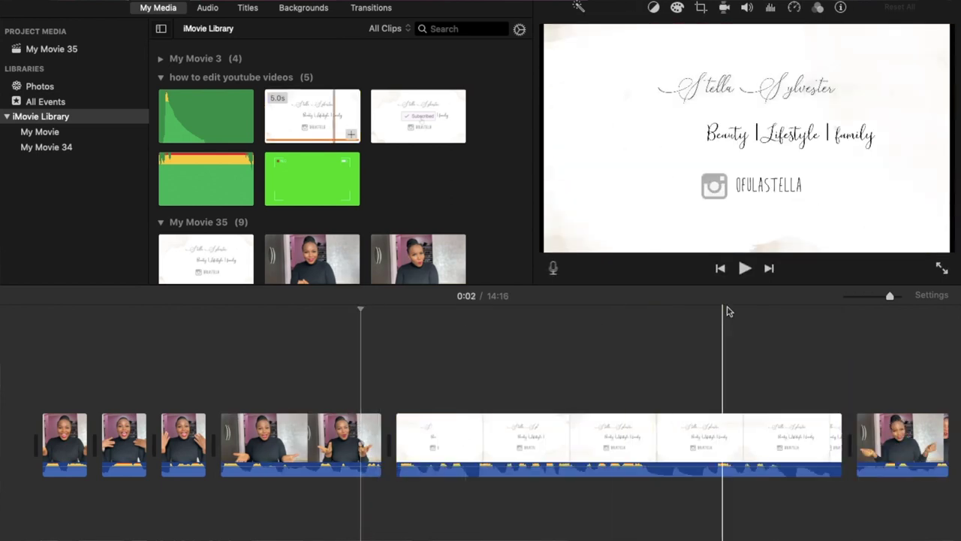
click(743, 269)
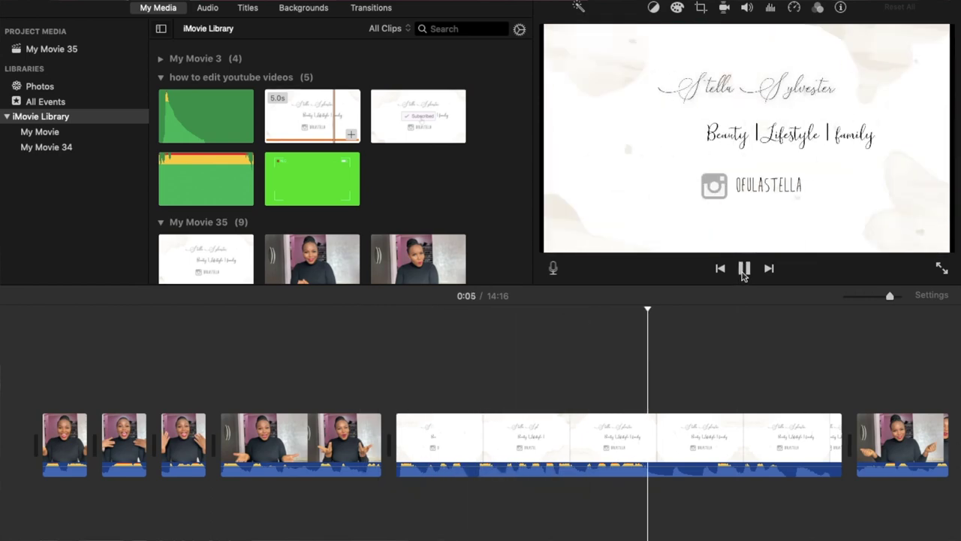
click(743, 269)
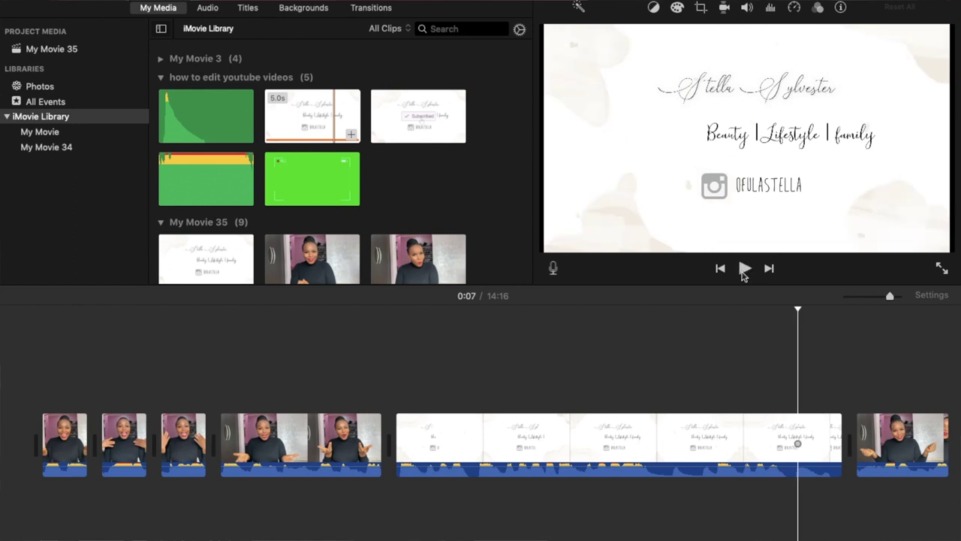
click(289, 120)
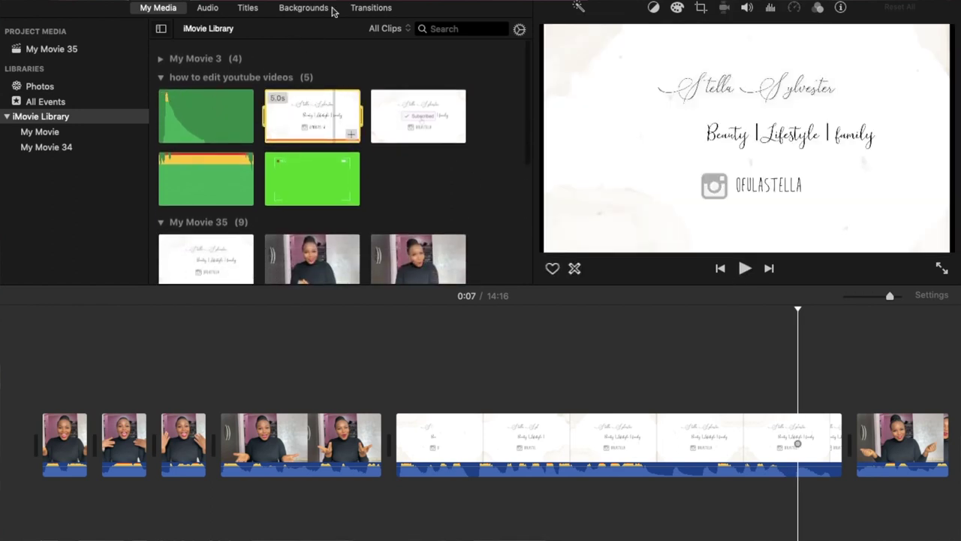
Step: Add a Fade to White transition before the channel intro and a Cross Dissolve transition after it
click(368, 8)
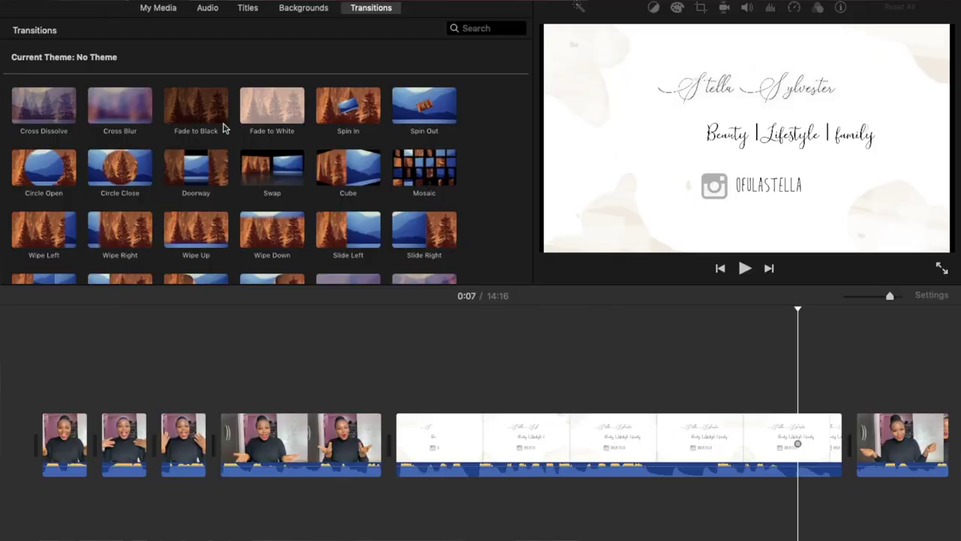
drag(293, 217, 321, 447)
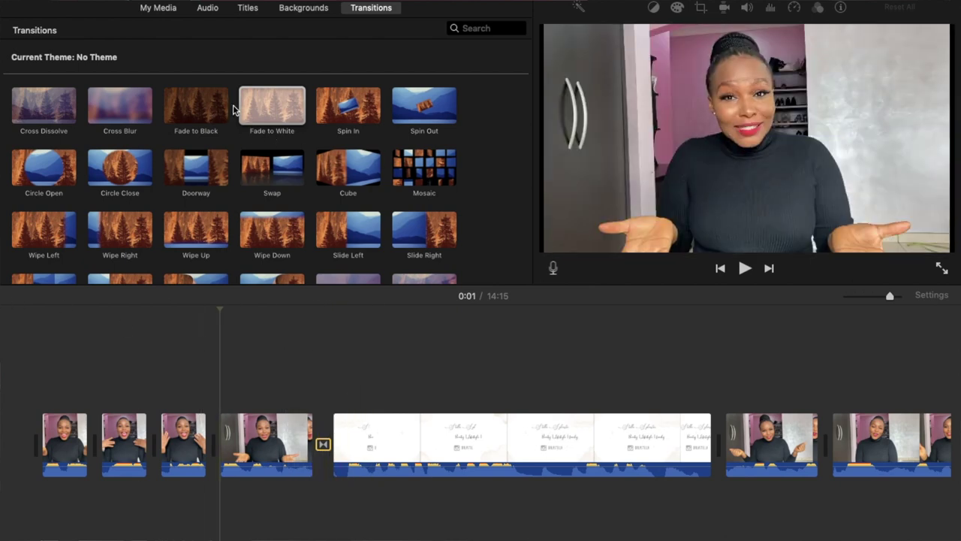
drag(53, 115, 633, 453)
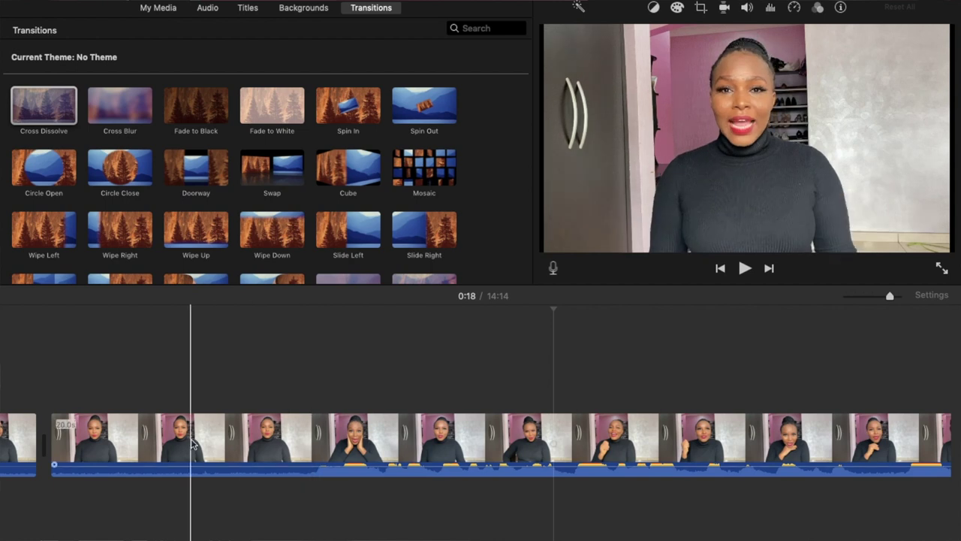
scroll(401, 487, left, 10)
click(642, 450)
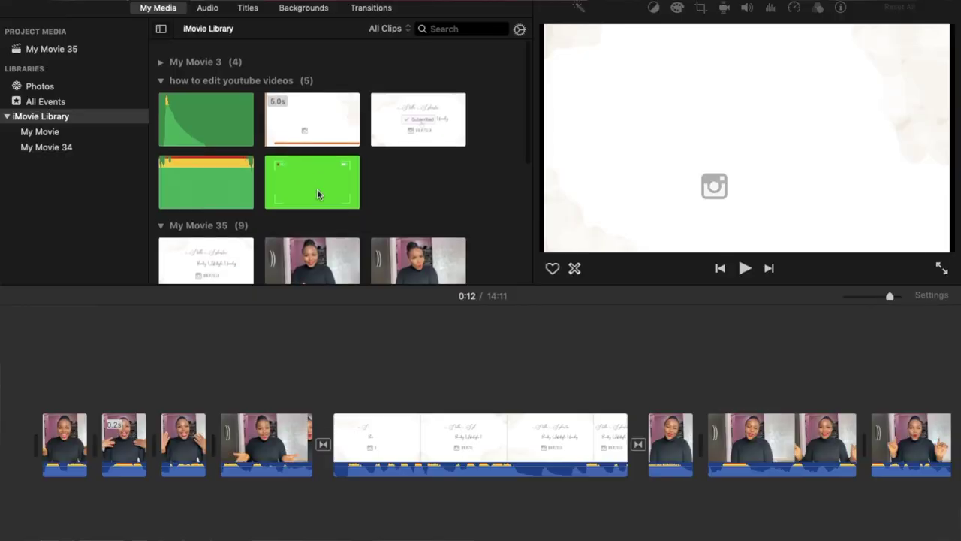
Step: Overlay the REC green-screen clip above the opening clips and trim it to 2.0 s, ending before the channel intro
scroll(311, 203, down, 1)
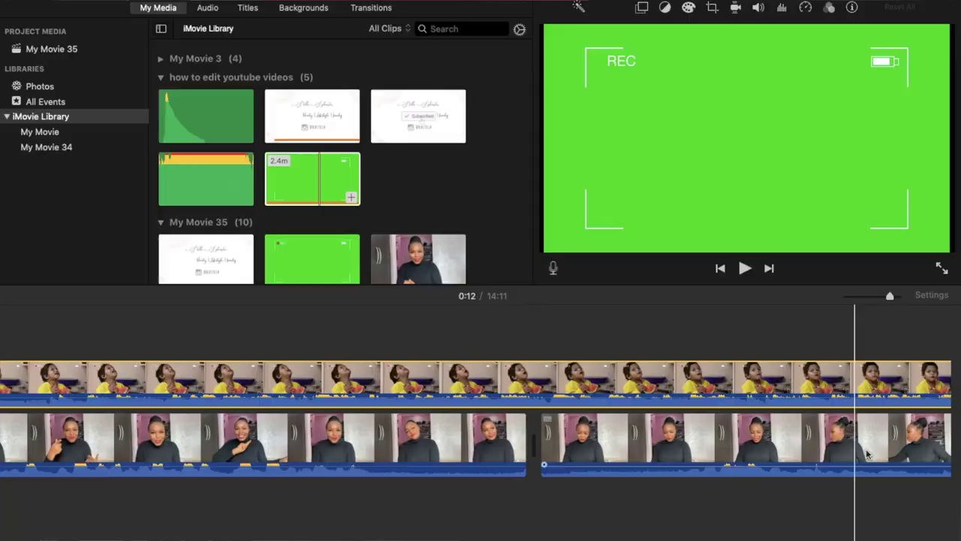
scroll(868, 454, right, 5)
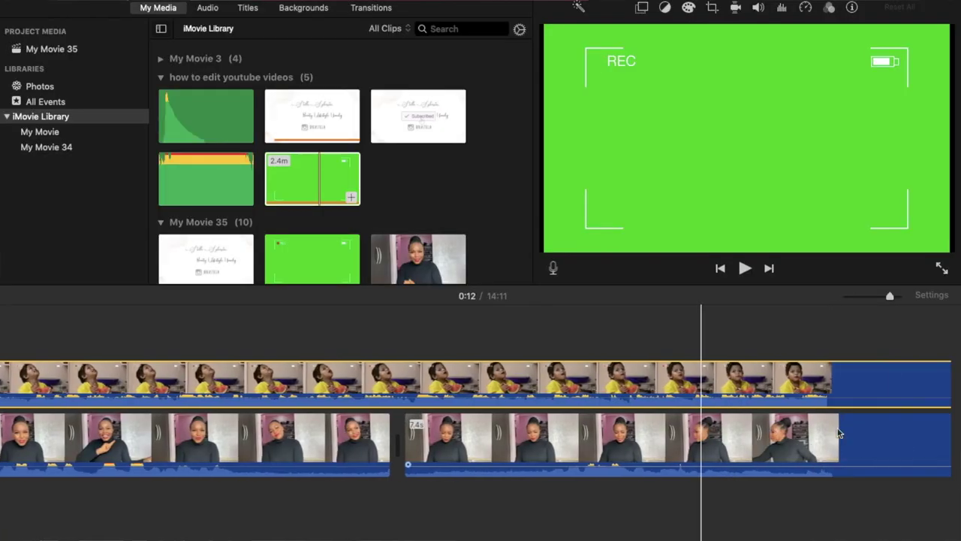
scroll(724, 383, right, 10)
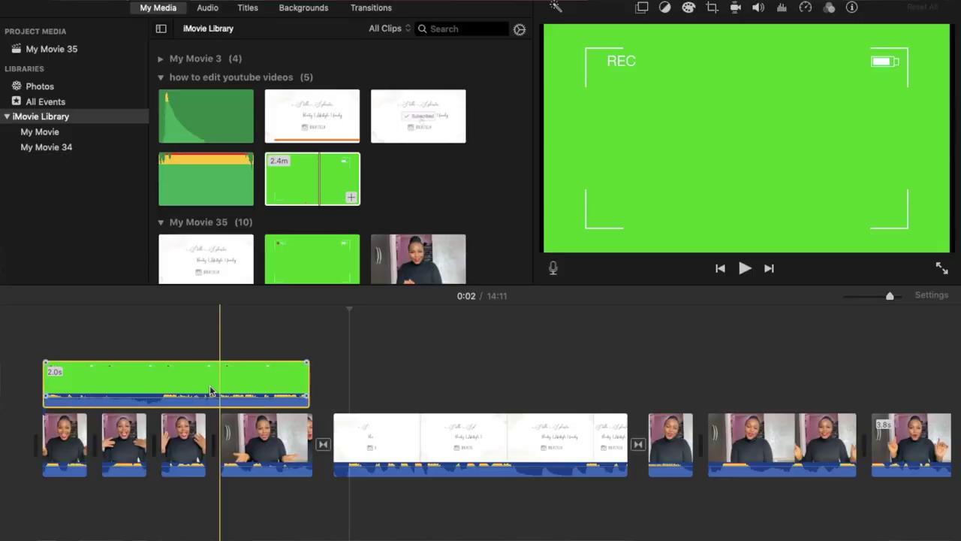
Step: Detach the audio from the REC green-screen overlay and delete the detached audio
right_click(211, 391)
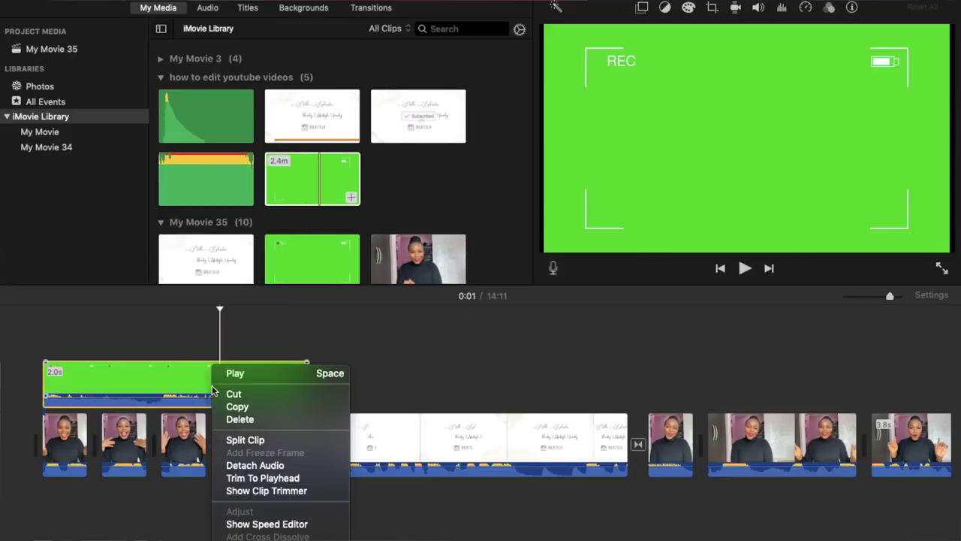
click(251, 466)
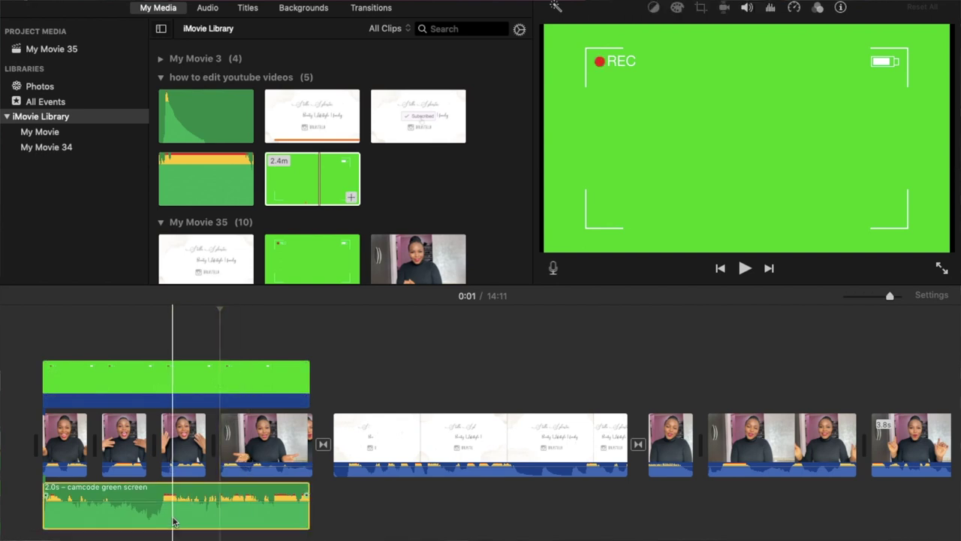
key(Delete)
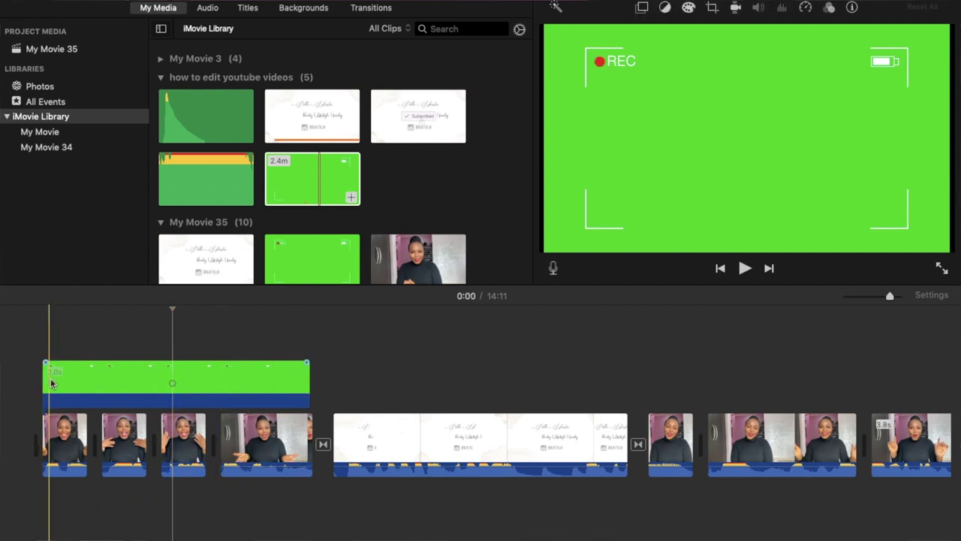
Step: Set the video overlay mode of the REC clip to Green/Blue Screen
right_click(90, 389)
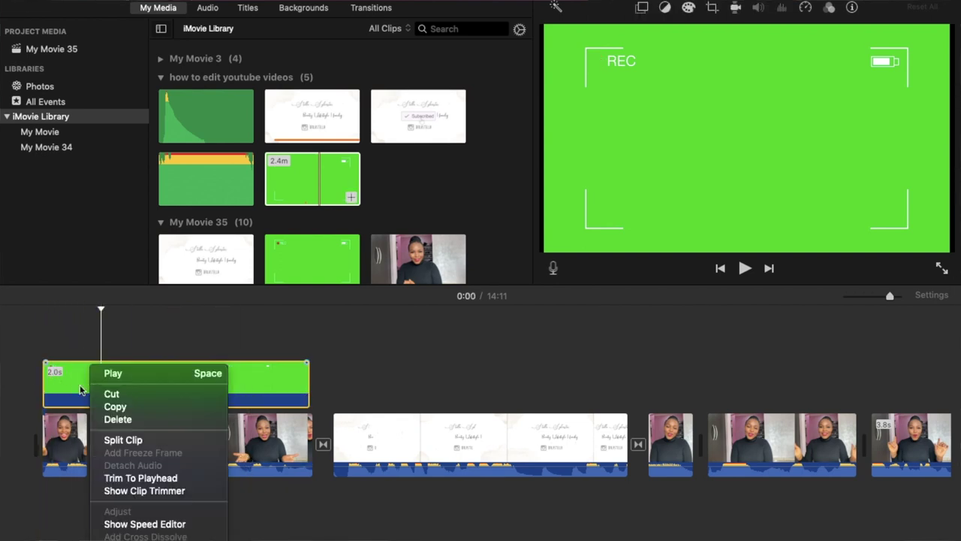
click(64, 388)
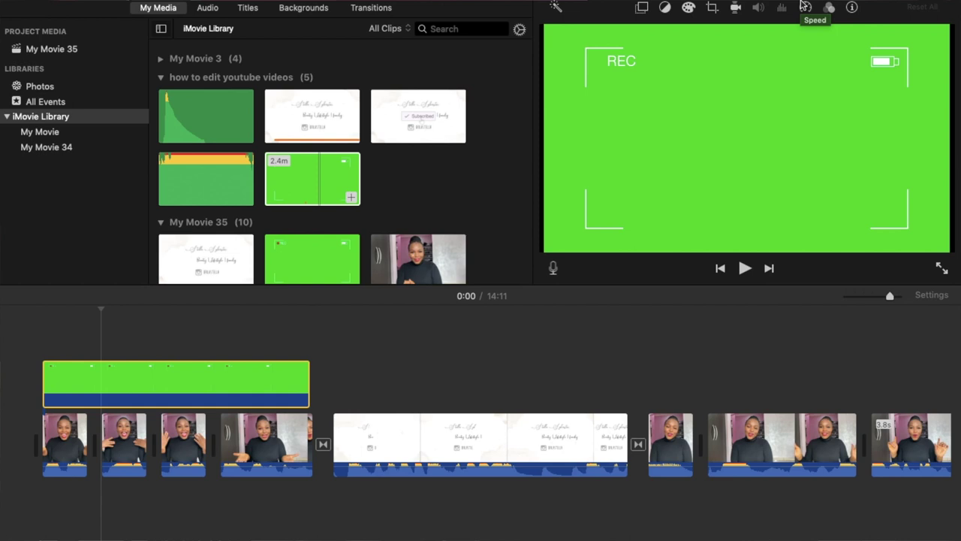
click(642, 9)
click(629, 30)
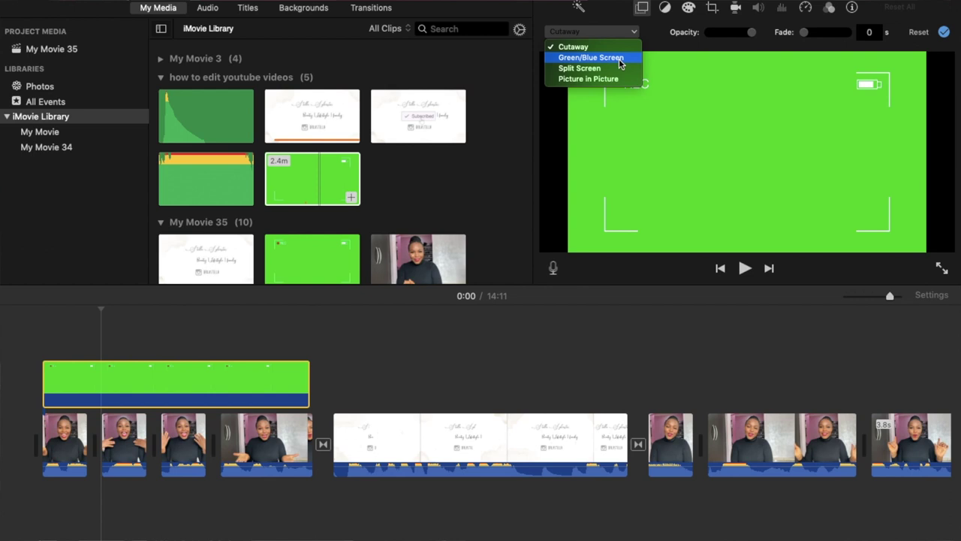
click(620, 60)
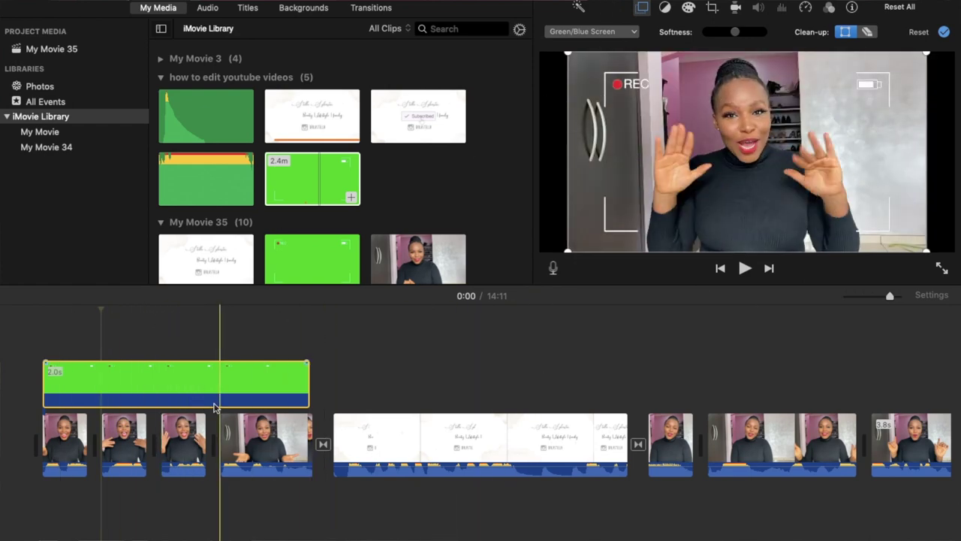
Step: Split the REC overlay above the starts of the fourth and third clips below it
click(220, 375)
right_click(218, 368)
click(244, 441)
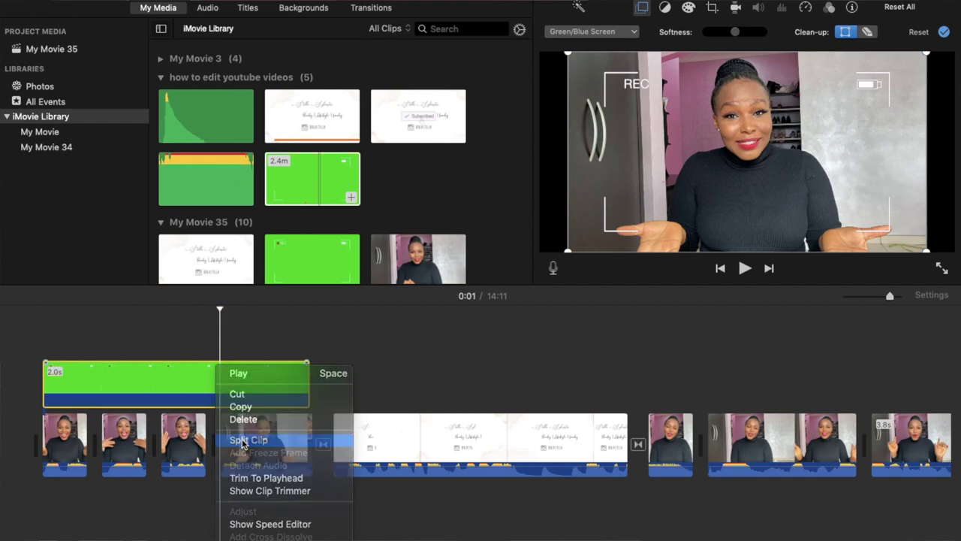
right_click(156, 373)
click(189, 439)
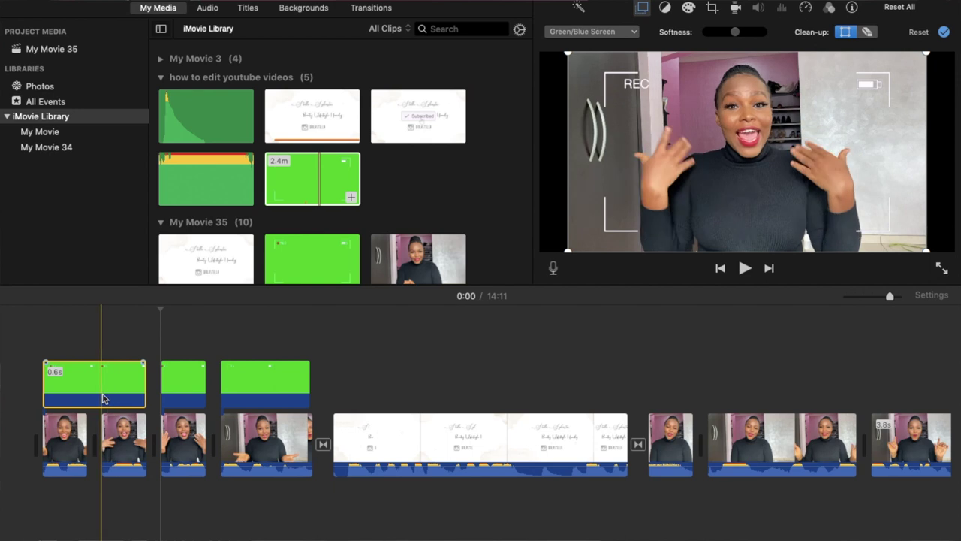
Step: Split the REC overlay above the start of the second opening clip
click(103, 398)
right_click(102, 399)
click(146, 440)
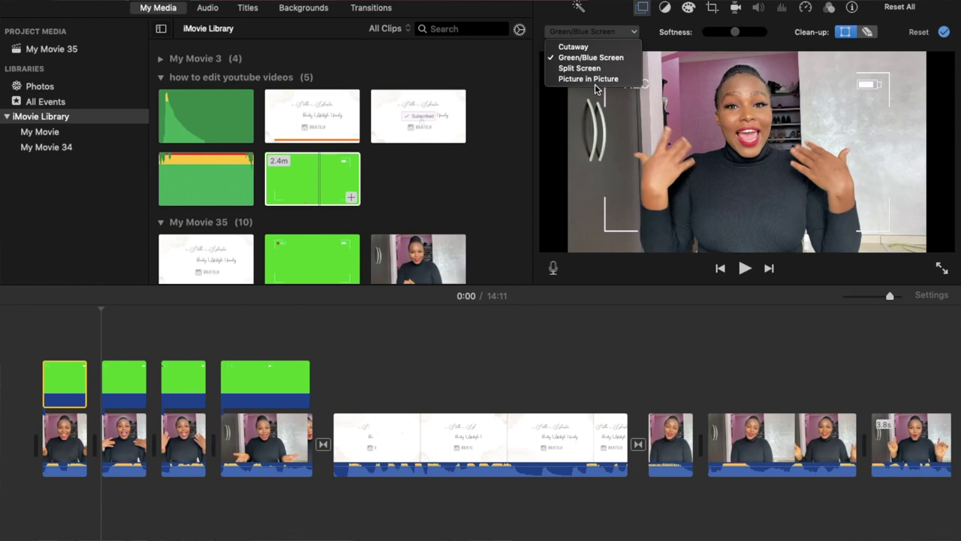
Step: Open the Match Color adjustment for the first REC overlay piece
click(664, 10)
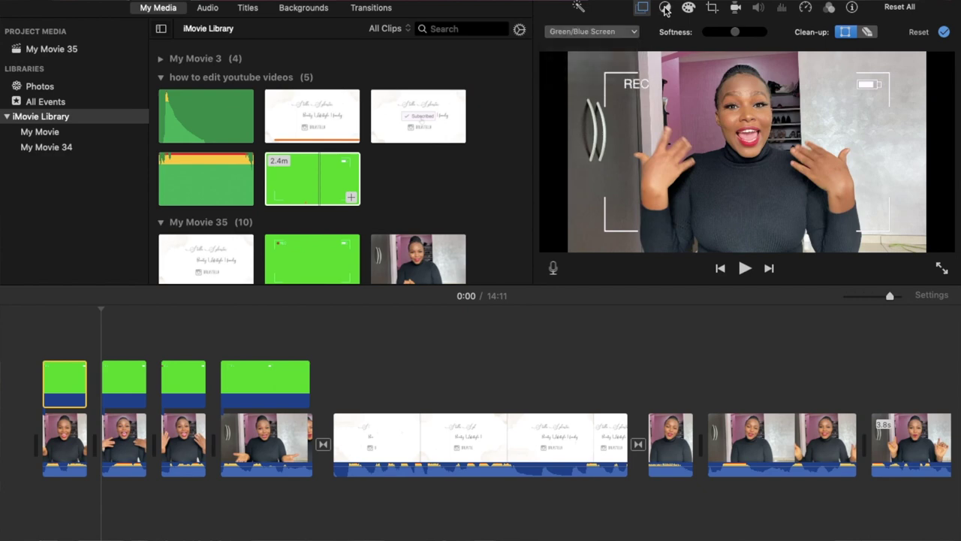
click(664, 9)
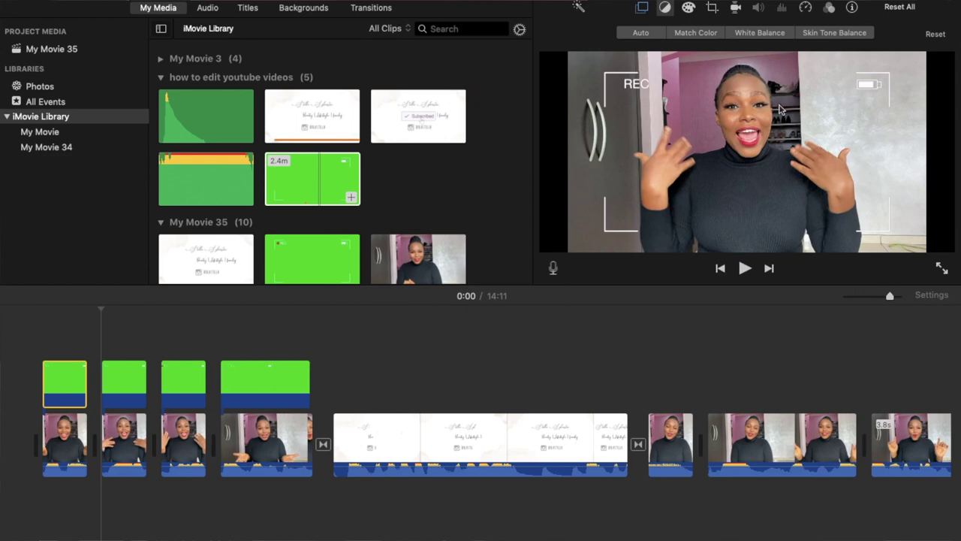
click(746, 32)
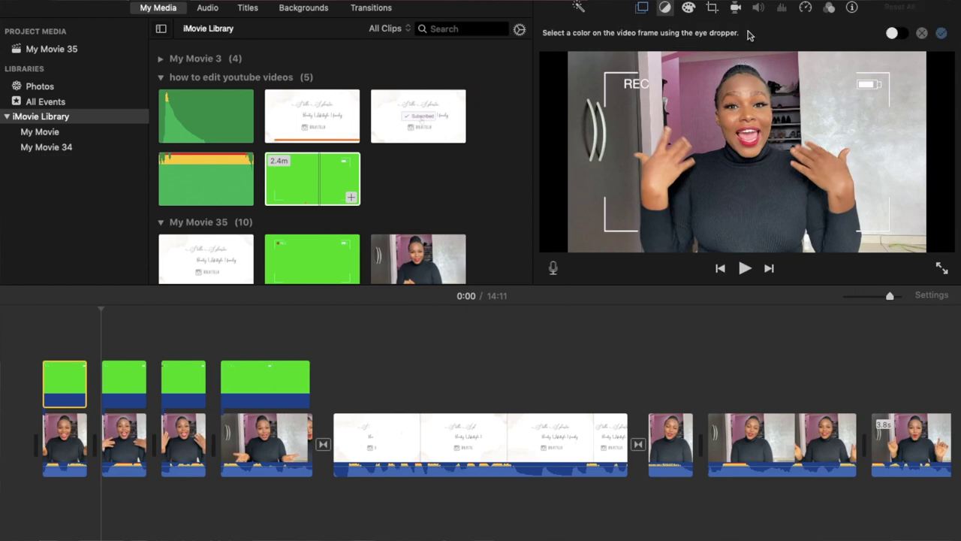
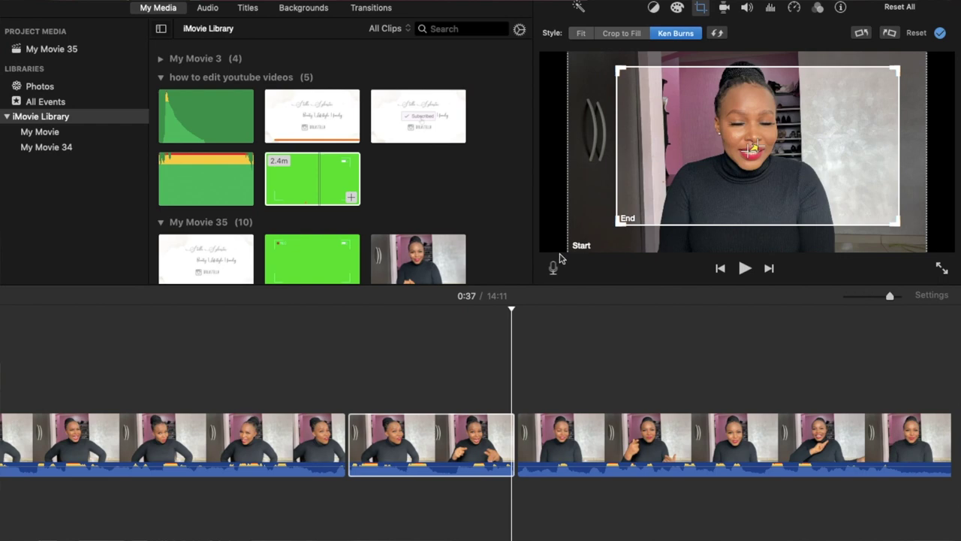
Step: Move the Ken Burns end frame slightly up and left on the clip ending at 0:37, apply it and play back the result
drag(682, 173, 676, 165)
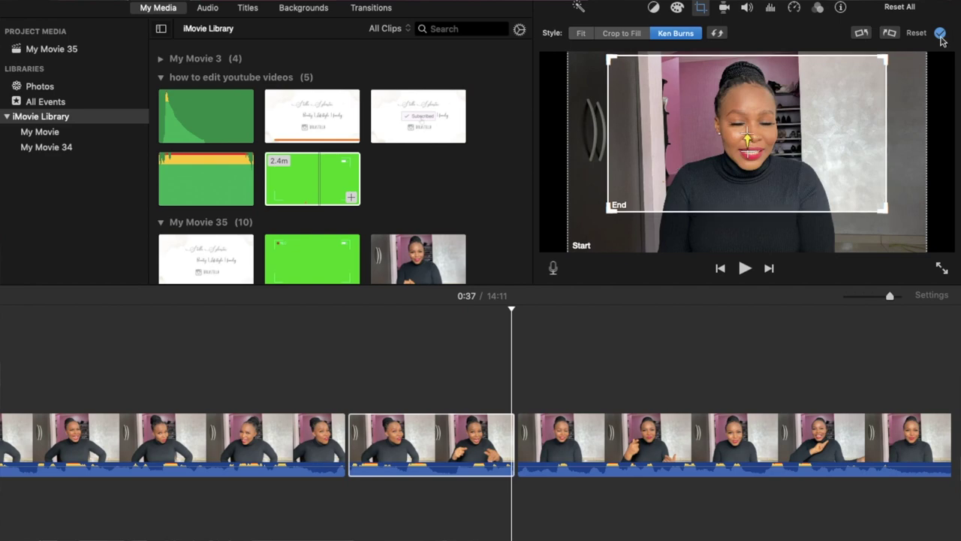
click(941, 34)
click(420, 361)
click(751, 270)
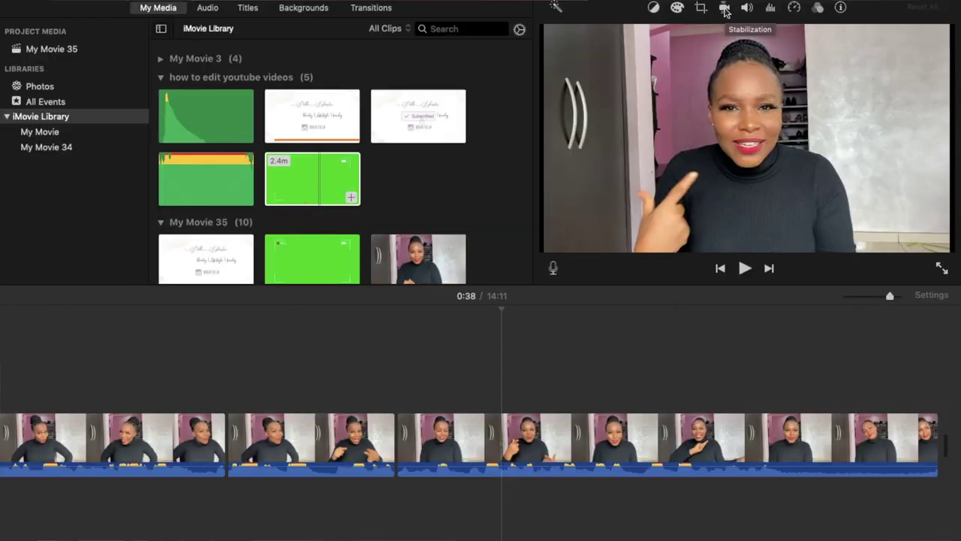
Step: Look through the volume, noise reduction and equalizer settings for the clip at 0:38
click(747, 8)
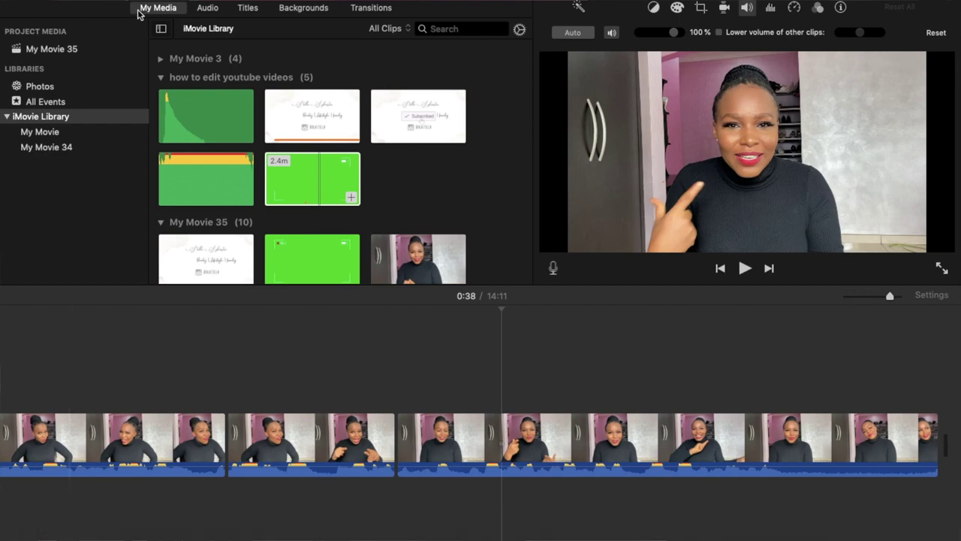
click(748, 8)
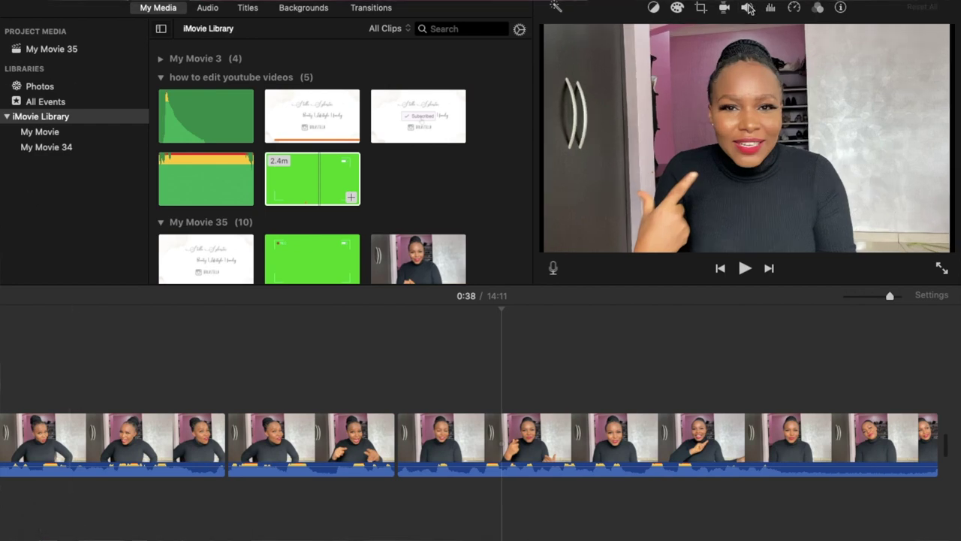
click(771, 8)
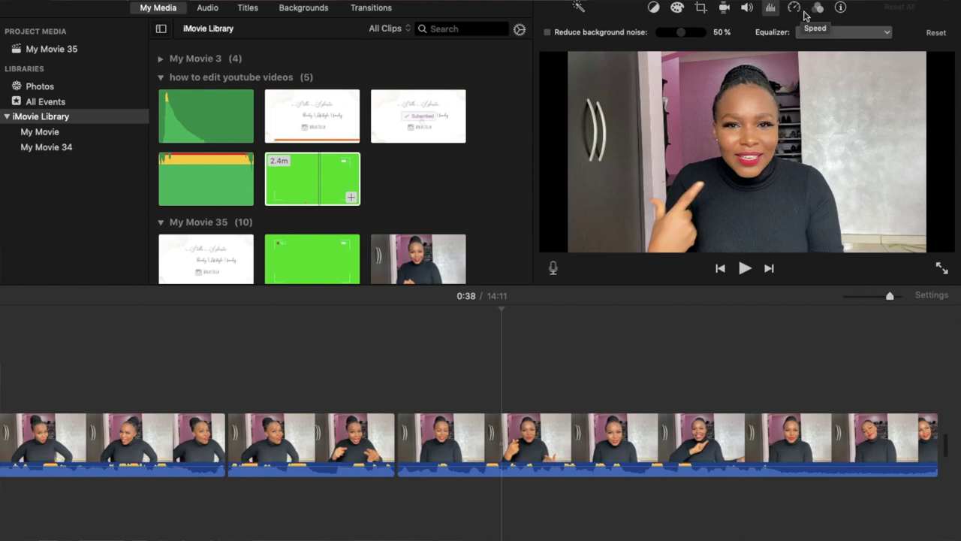
Step: Copy the first opening clip and paste its adjustments onto the second clip after the channel intro
scroll(154, 496, left, 10)
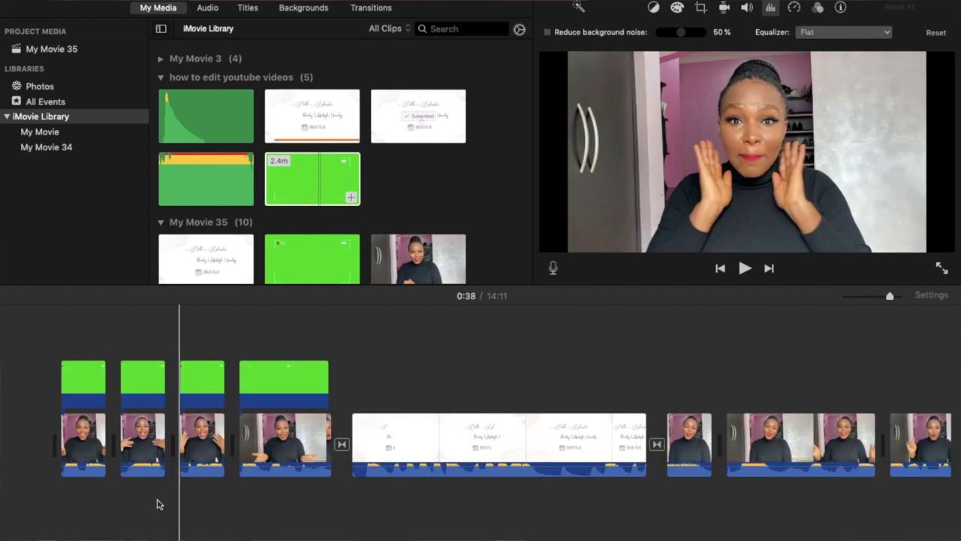
click(58, 455)
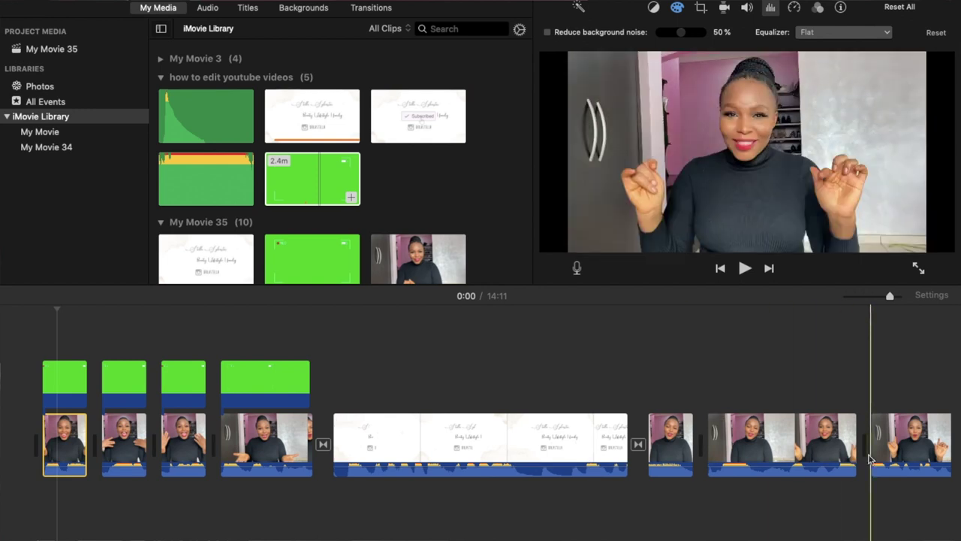
right_click(81, 439)
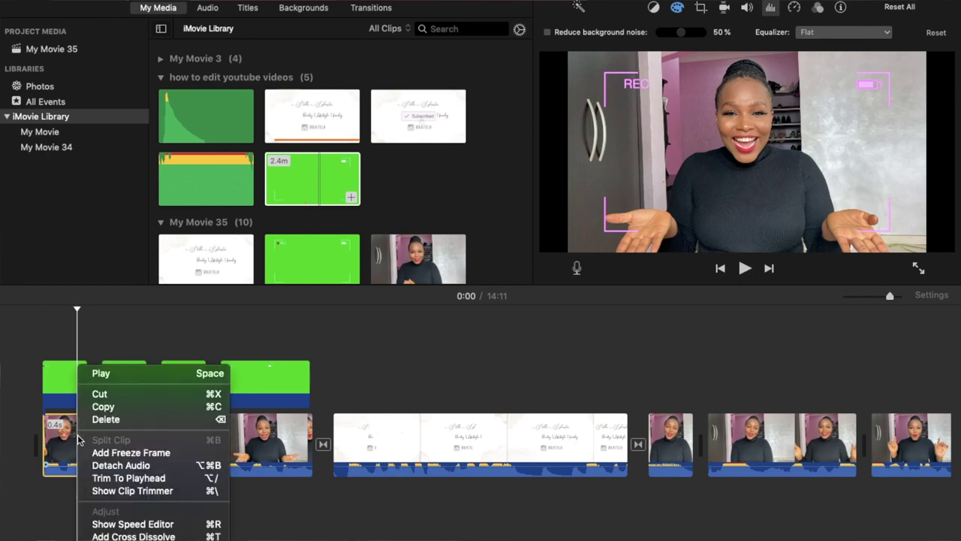
click(108, 406)
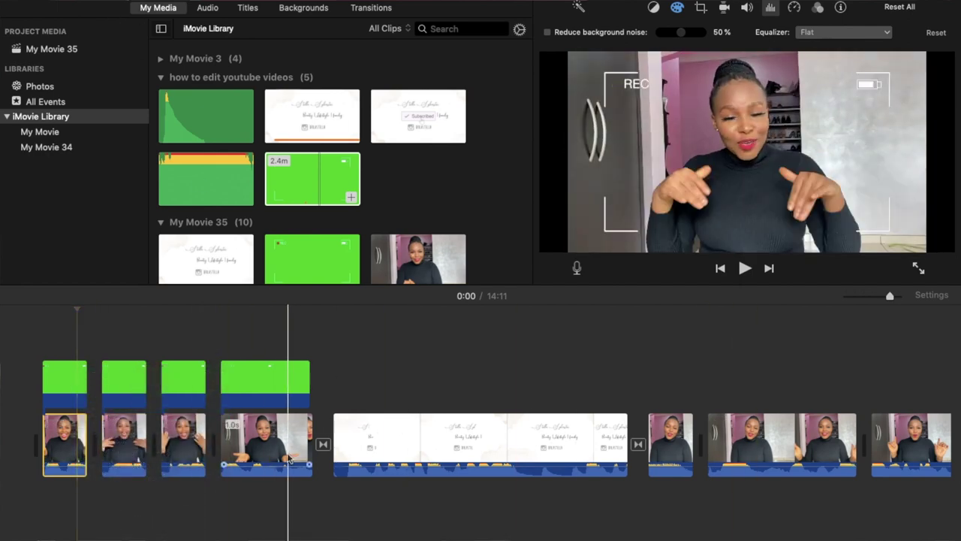
click(188, 449)
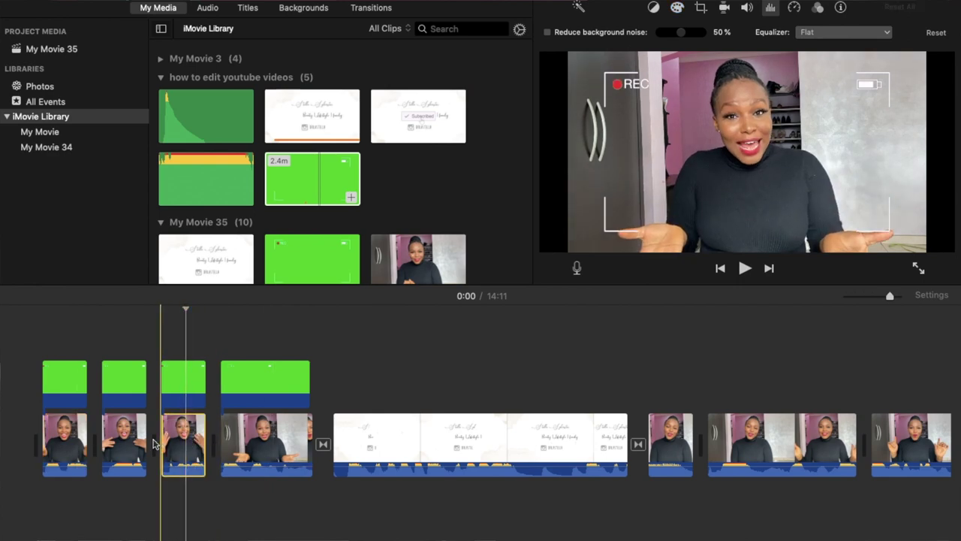
click(125, 445)
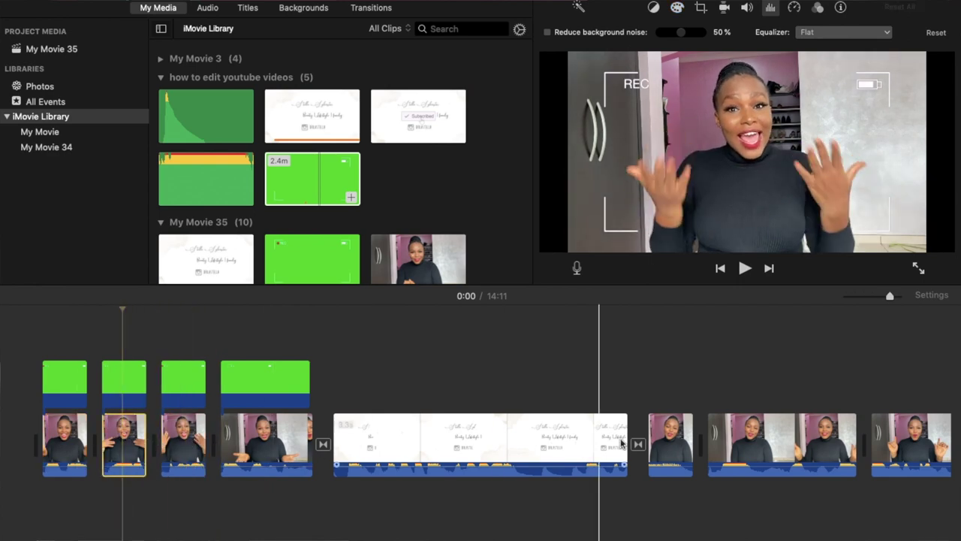
click(806, 445)
click(111, 1)
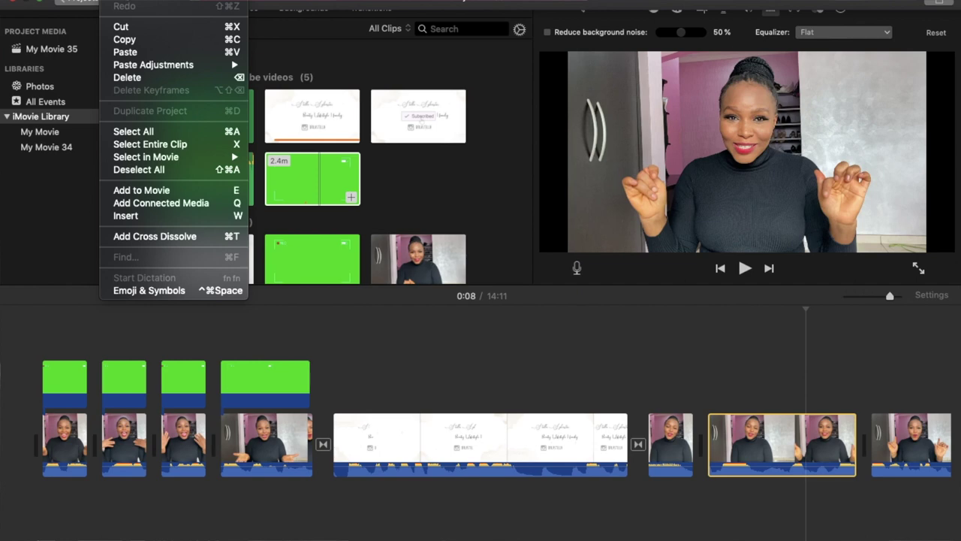
mouse_move(146, 67)
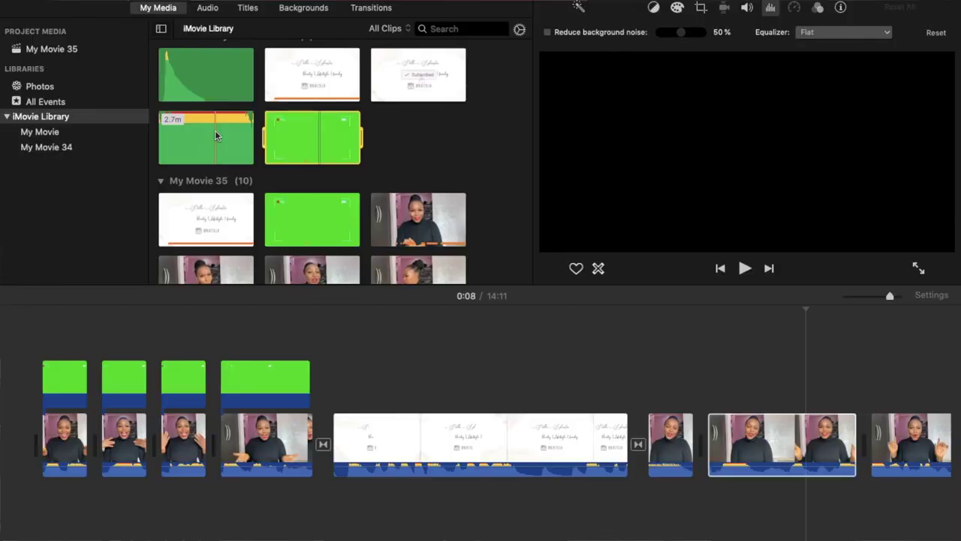
Step: Add a Slide Right transition at the cut around 0:12 and play it back
scroll(585, 383, right, 6)
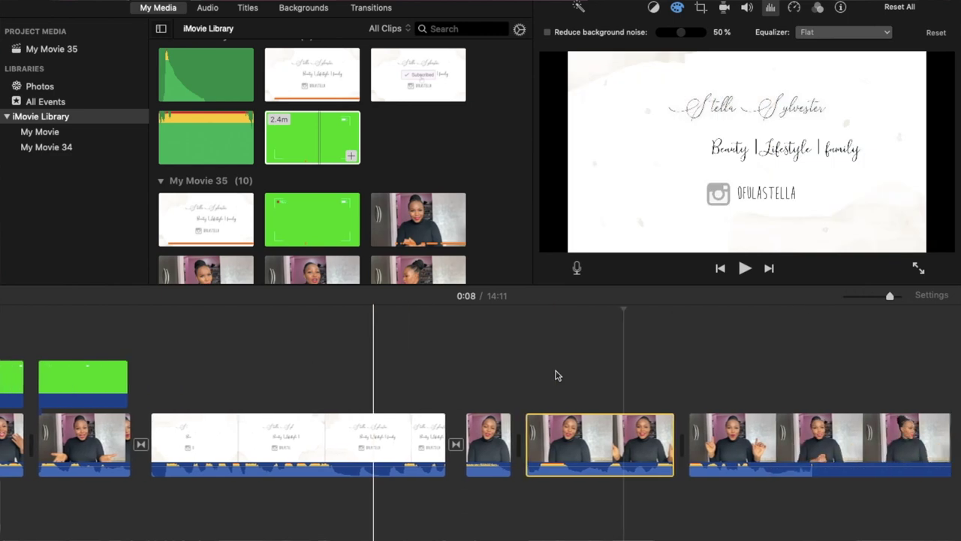
scroll(361, 397, right, 8)
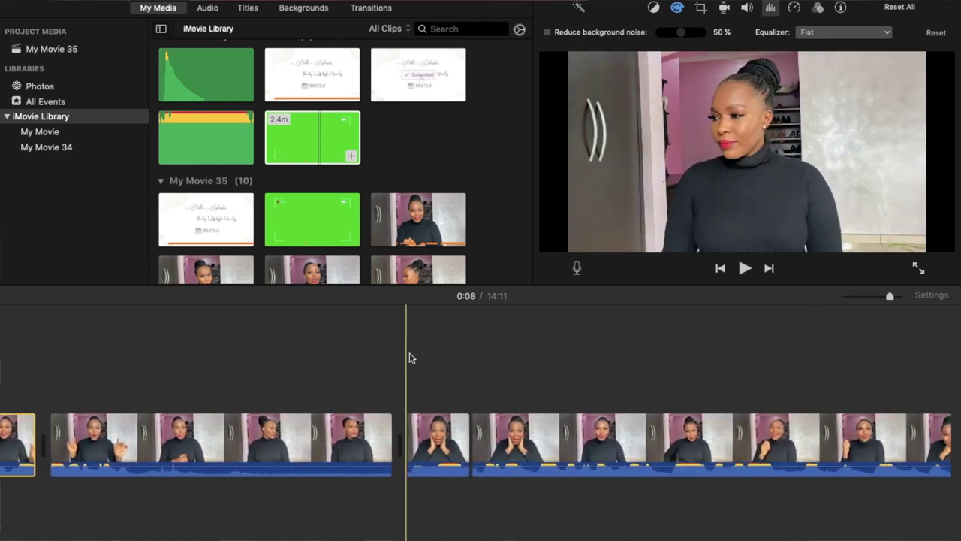
click(724, 395)
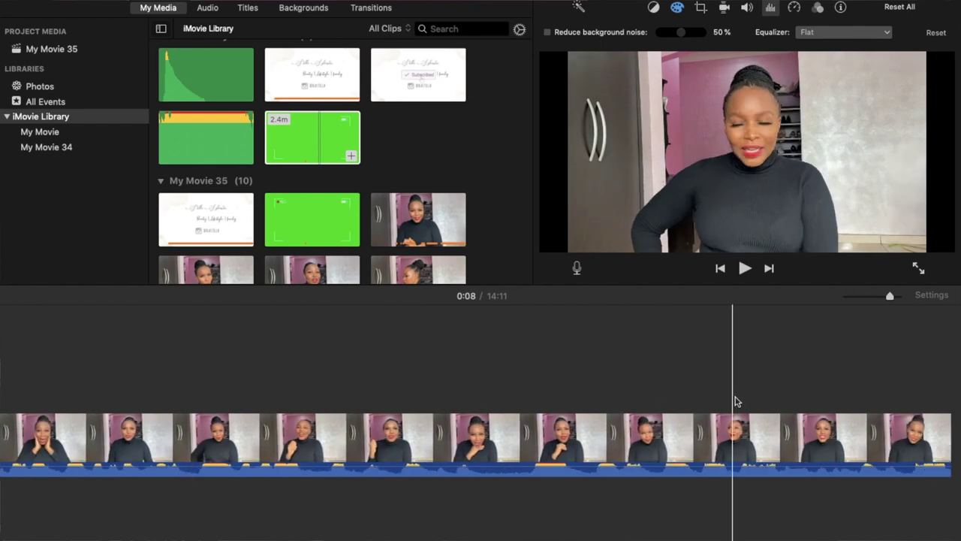
click(381, 8)
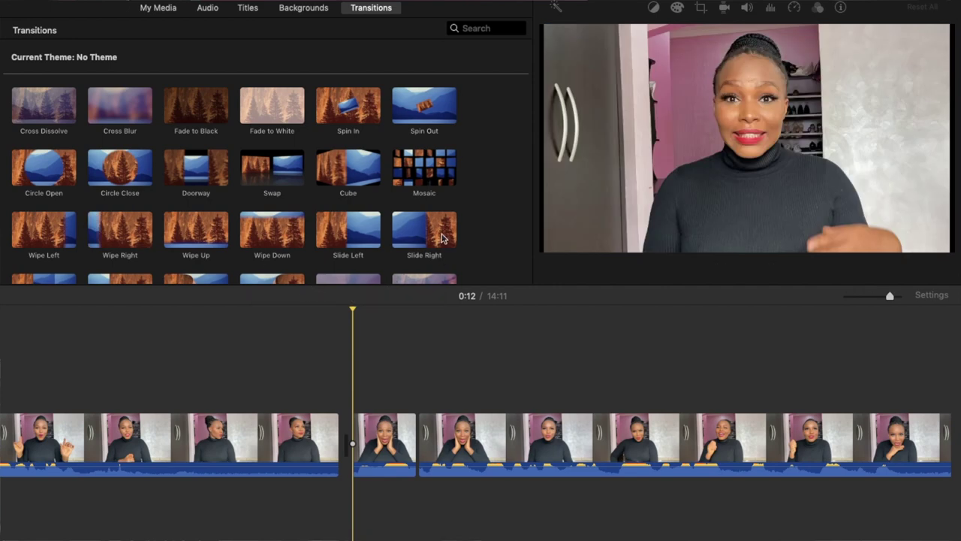
scroll(444, 238, down, 1)
drag(415, 239, 336, 443)
click(229, 426)
click(744, 269)
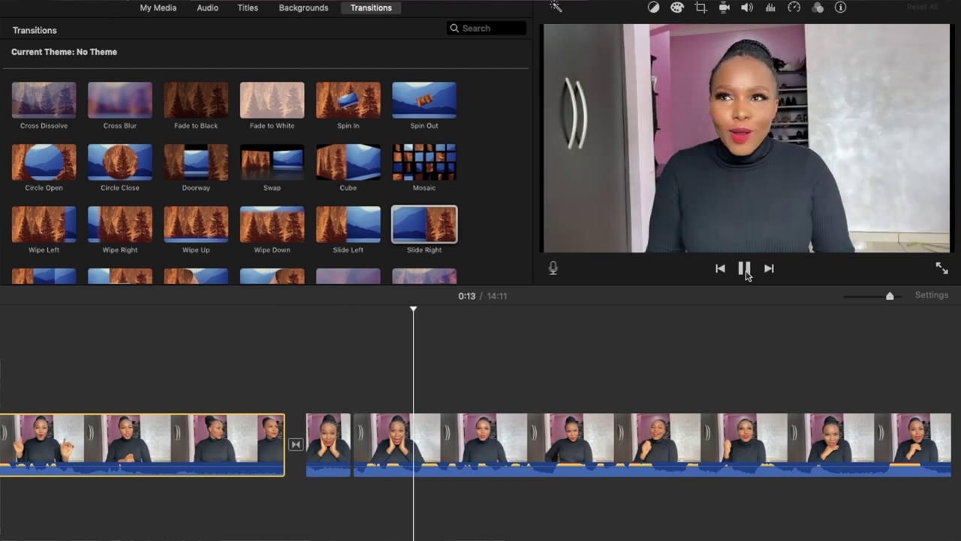
click(746, 272)
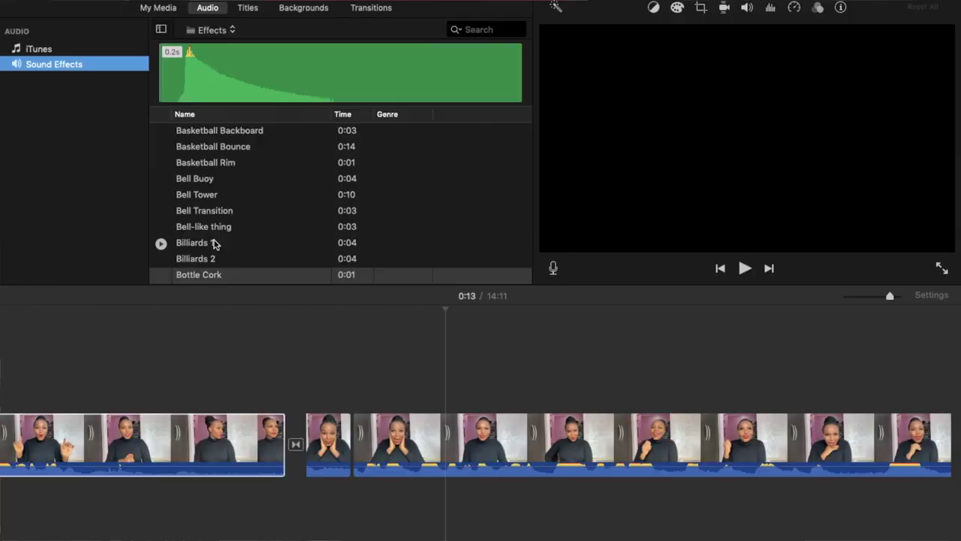
Step: Place the Bottle Cork sound effect under the Slide Right transition at 0:12 and play it back
scroll(214, 244, down, 3)
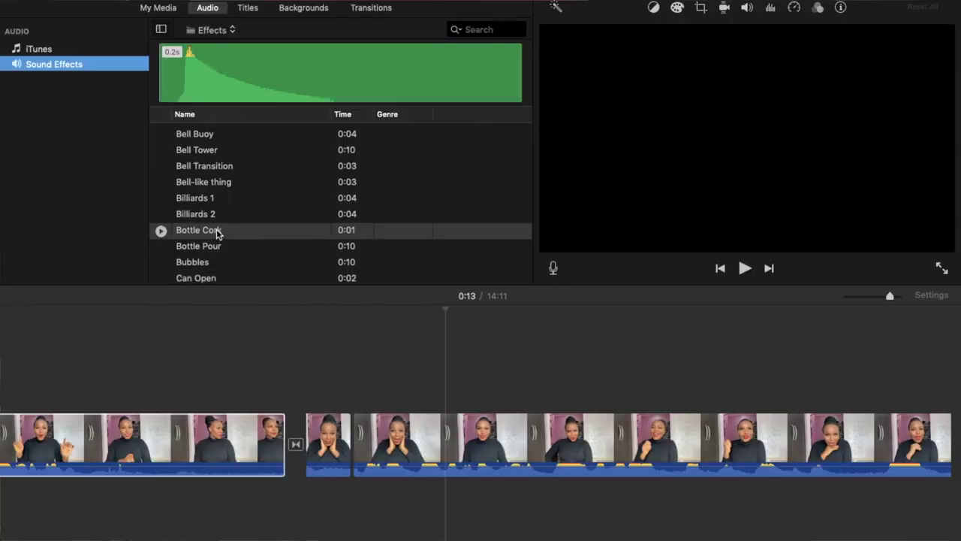
click(218, 234)
drag(275, 464, 290, 499)
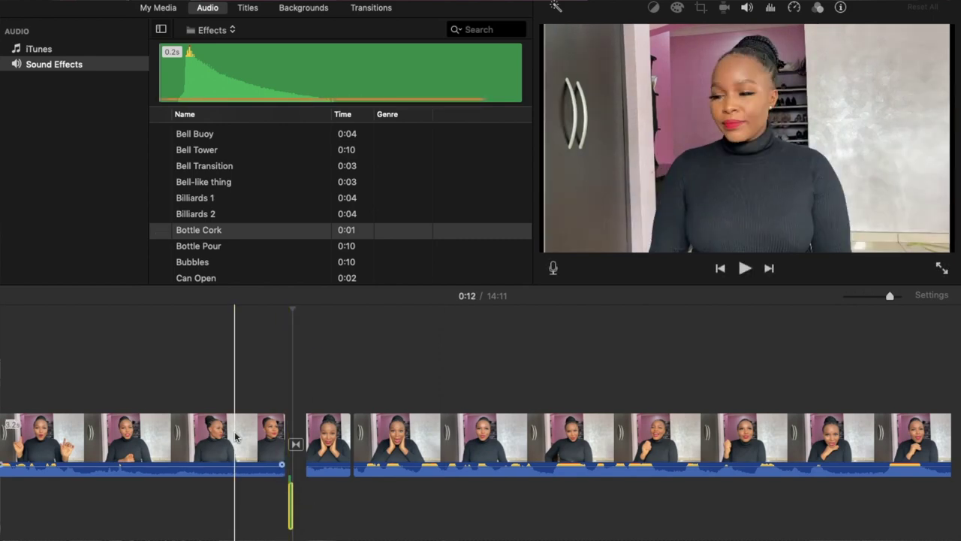
click(745, 268)
click(745, 269)
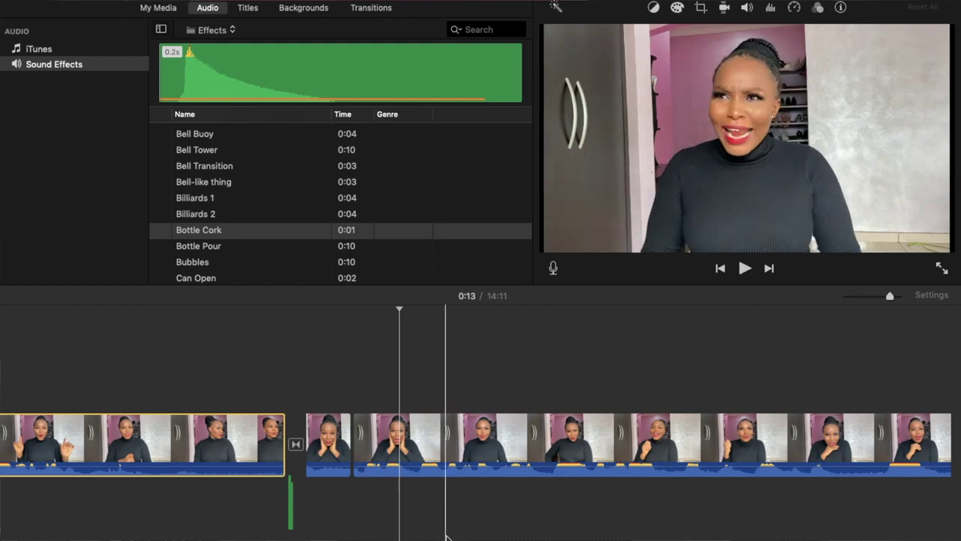
click(295, 508)
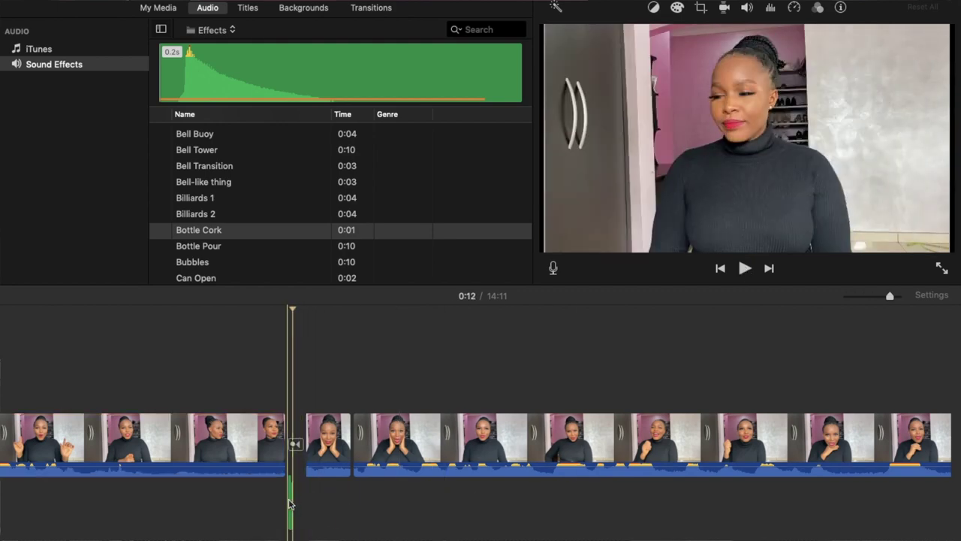
click(293, 515)
Step: Add a Cross Dissolve transition at the cut around 0:28 and play it back
scroll(443, 450, right, 5)
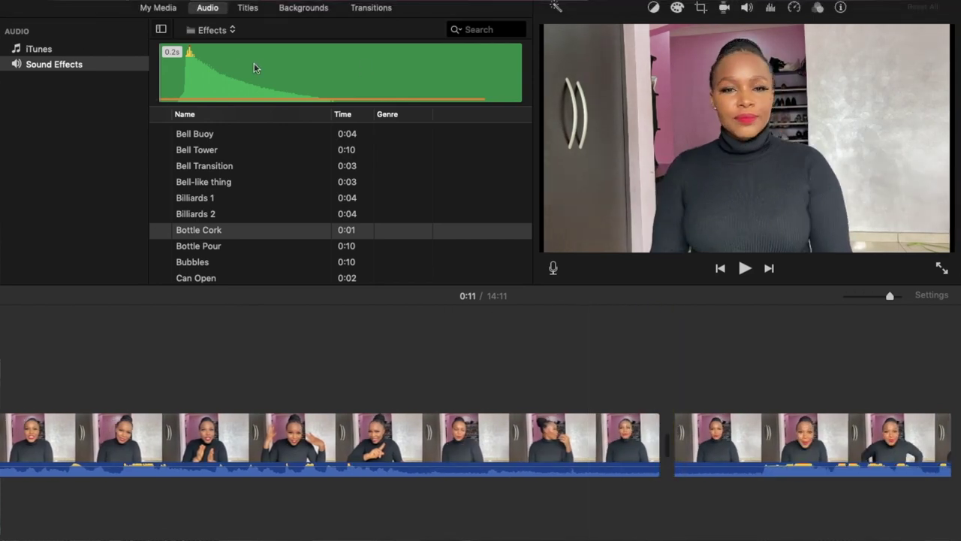
click(367, 9)
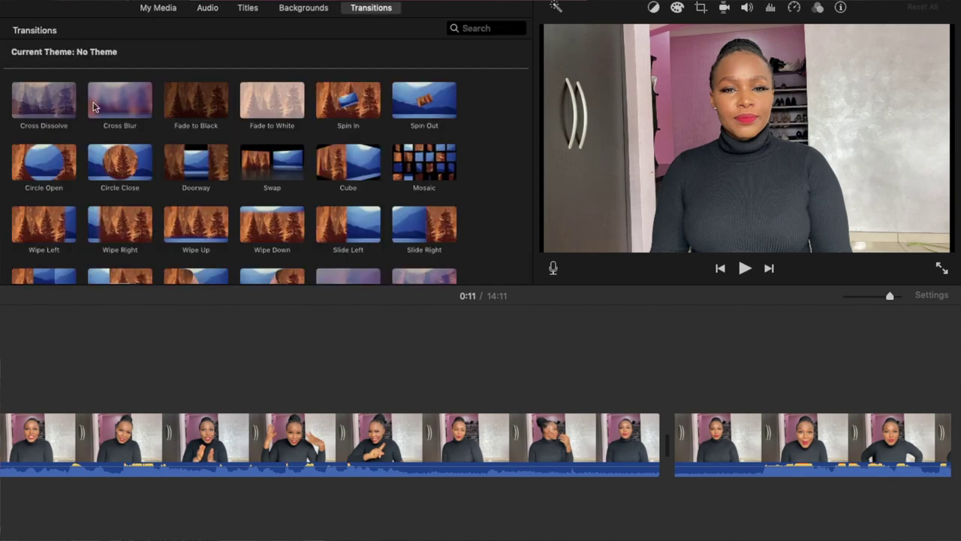
drag(32, 109, 578, 443)
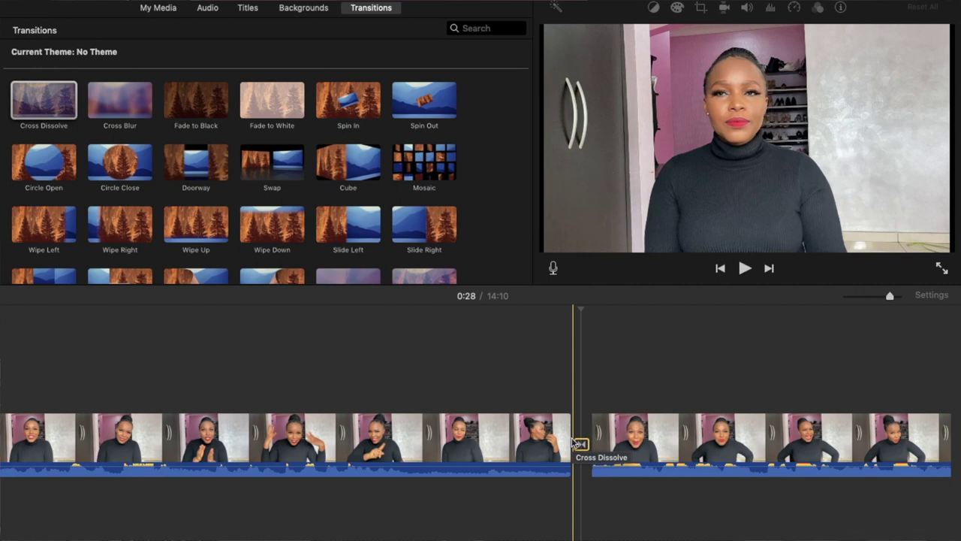
click(548, 441)
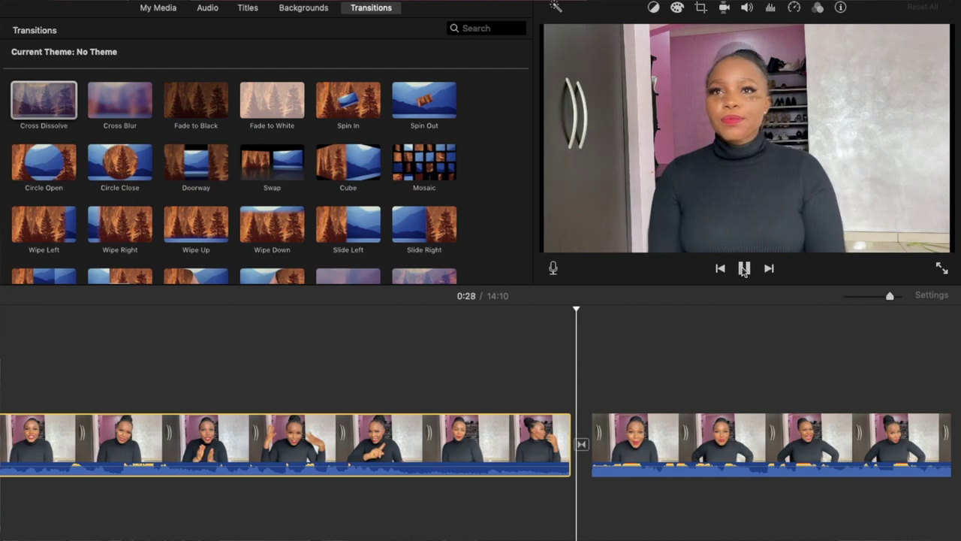
click(744, 269)
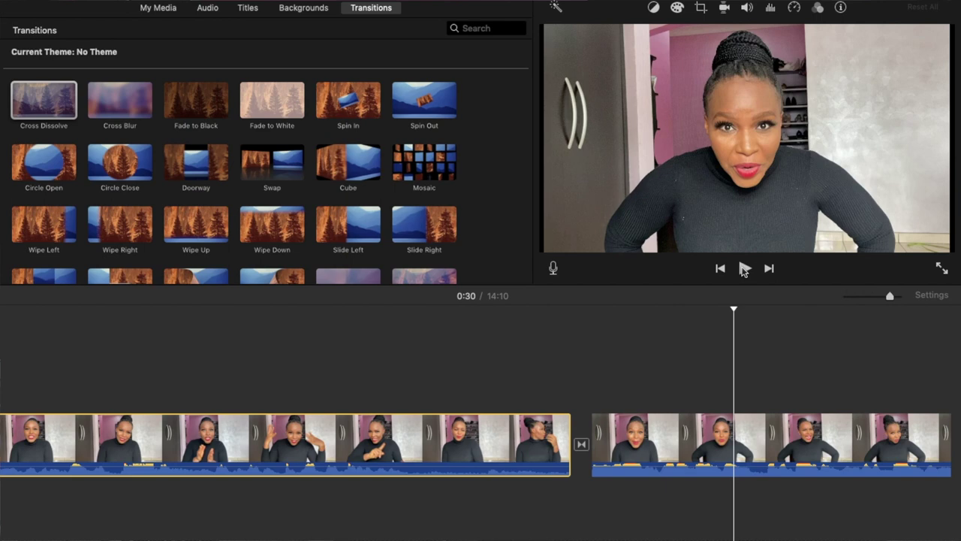
Step: Shorten the duration of the Cross Dissolve transition at the cut around 0:28
click(580, 444)
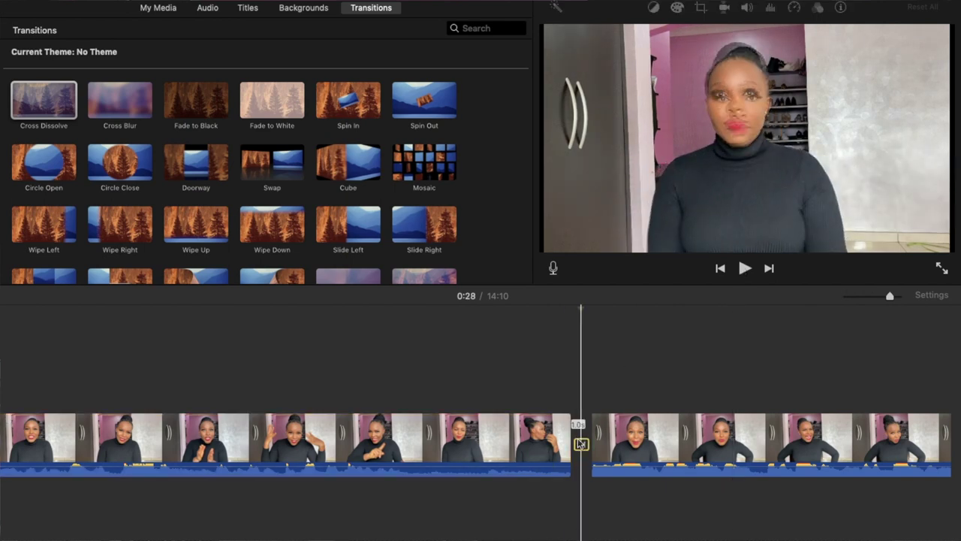
double_click(580, 444)
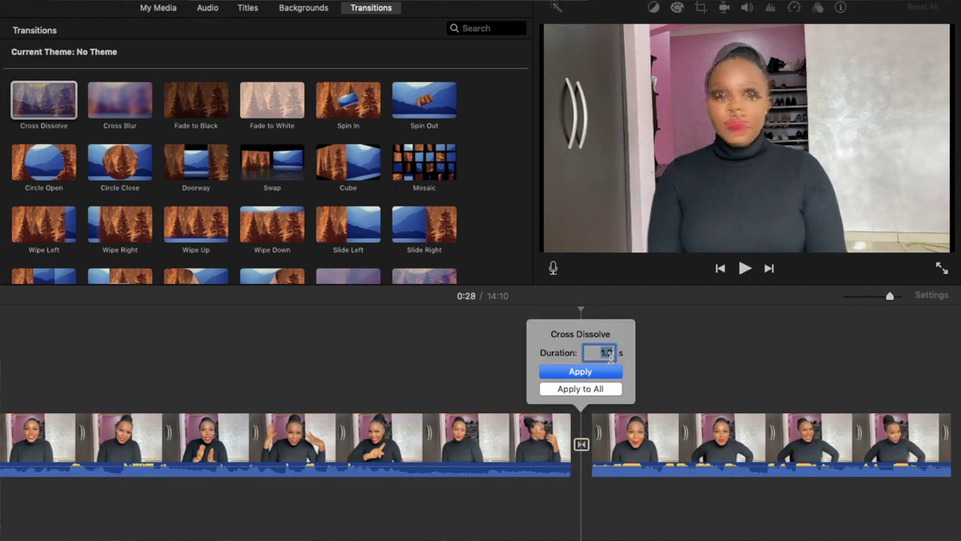
text(1.)
key(Return)
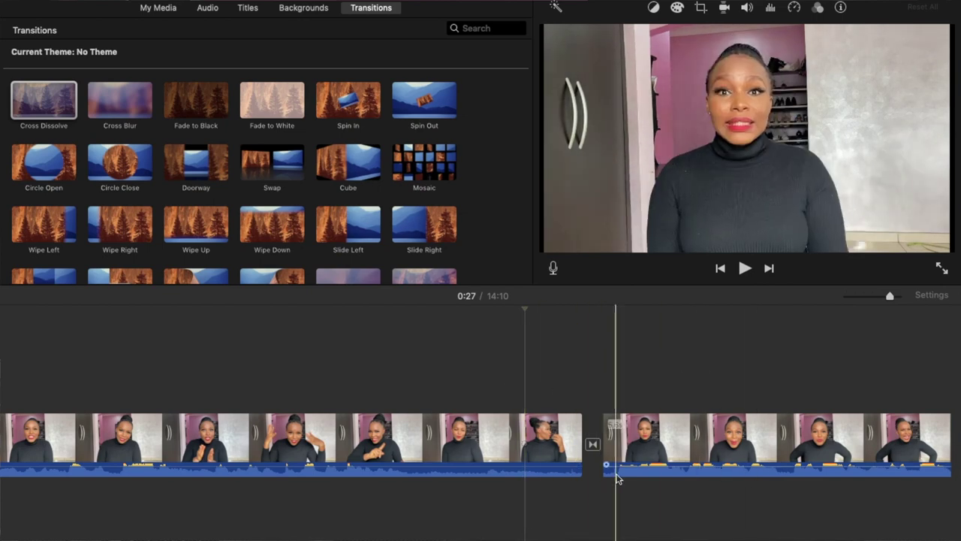
Step: Add Fade to Black transitions before and after the Subscribe end card at the end of the project, and play back the ending
scroll(616, 479, right, 5)
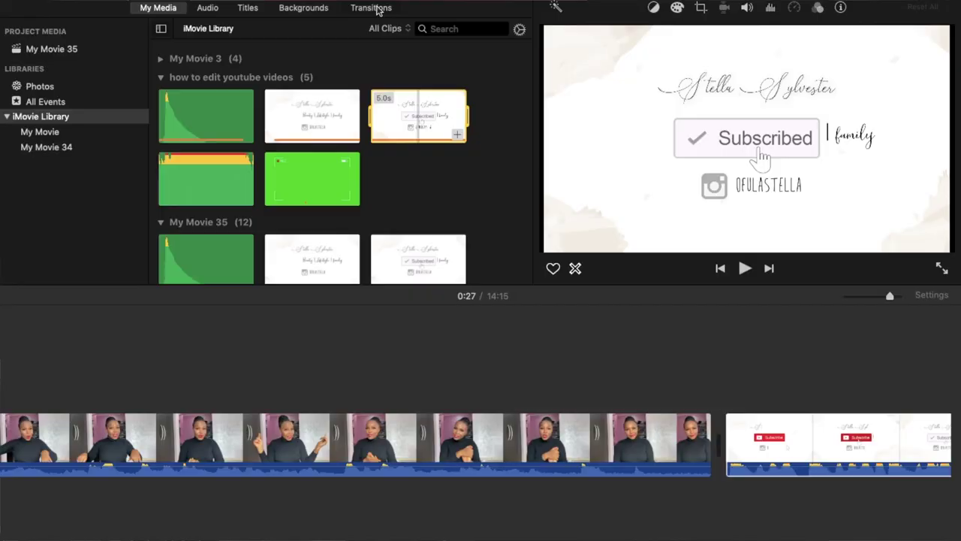
click(375, 7)
drag(194, 68, 632, 443)
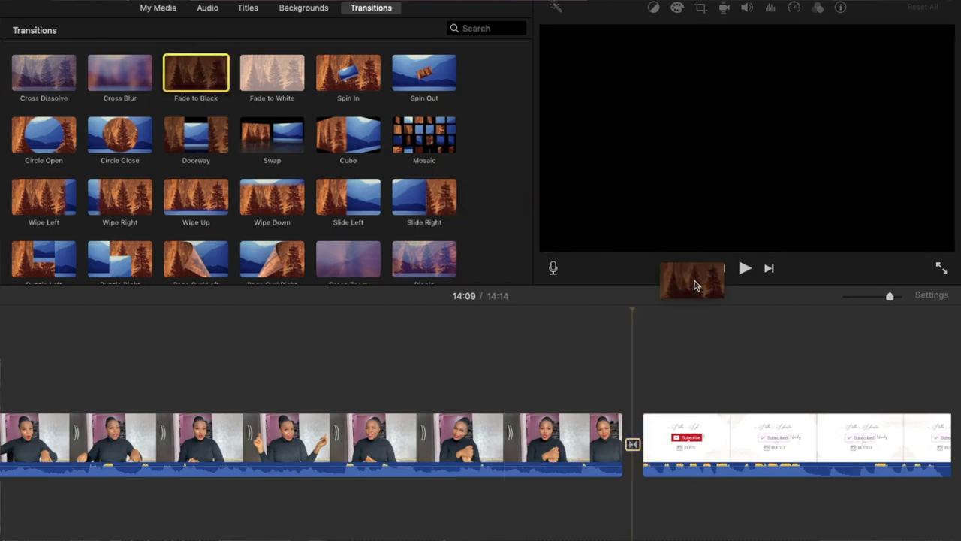
drag(694, 284, 916, 398)
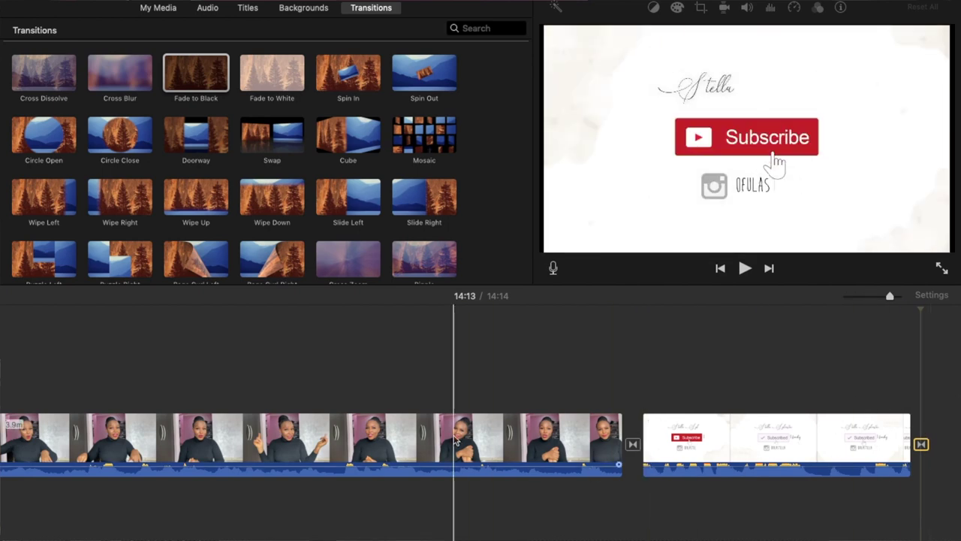
click(745, 268)
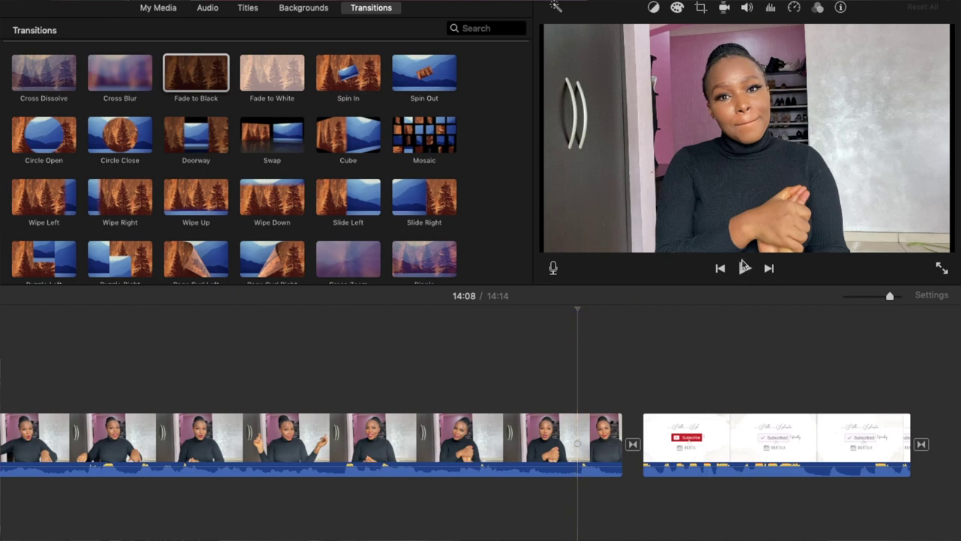
click(745, 268)
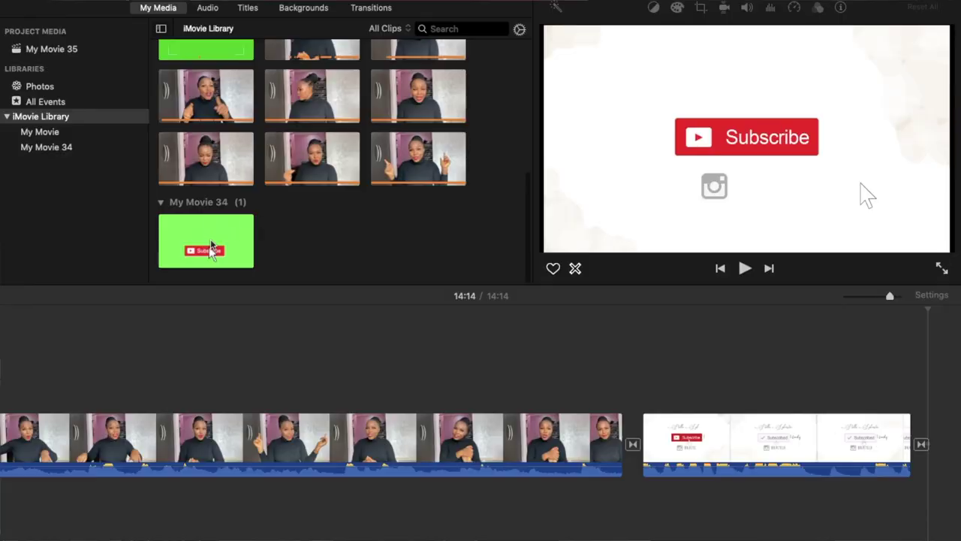
Step: Place the green-screen Subscribe clip from My Movie 34 above the last talking clip, ahead of the end card
click(201, 259)
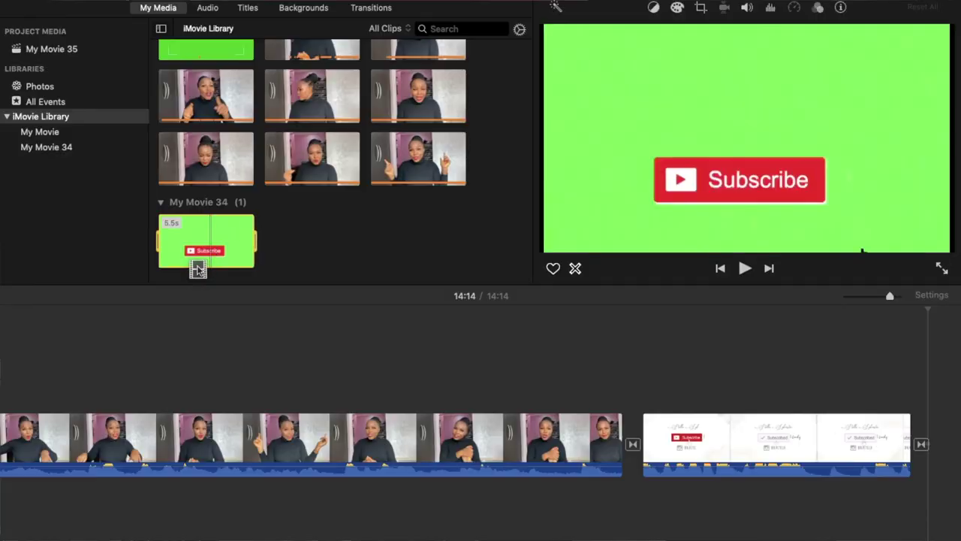
drag(198, 268, 124, 334)
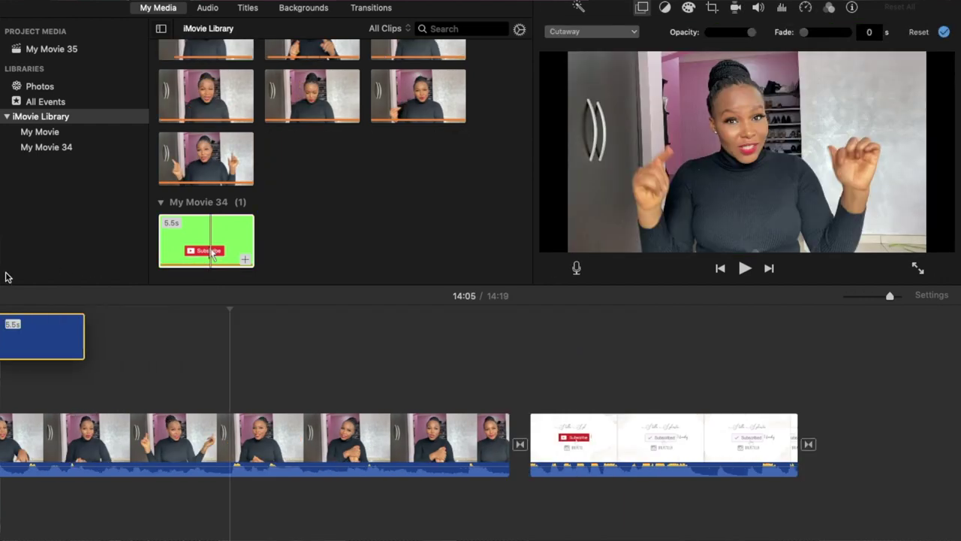